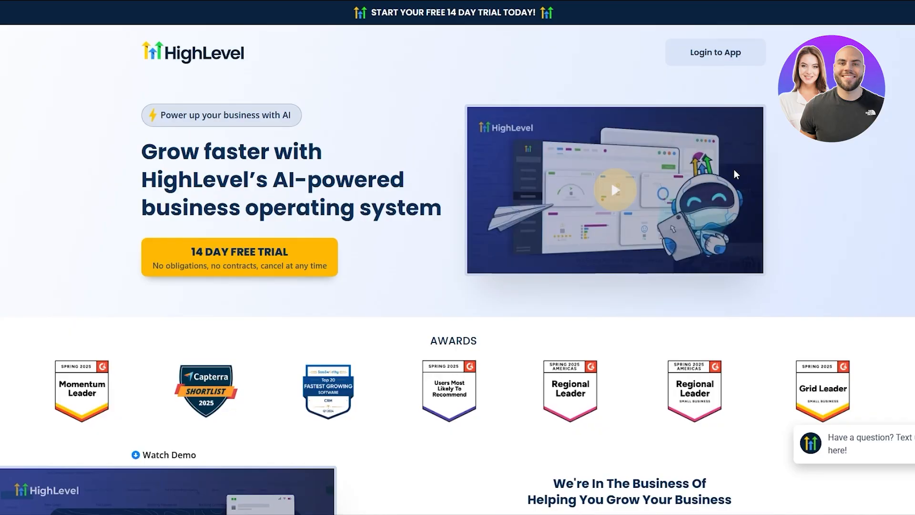
Browse the HighLevel homepage, opening and then dismissing the free trial sign-up form.
scroll(484, 191, down, 5)
scroll(482, 192, up, 5)
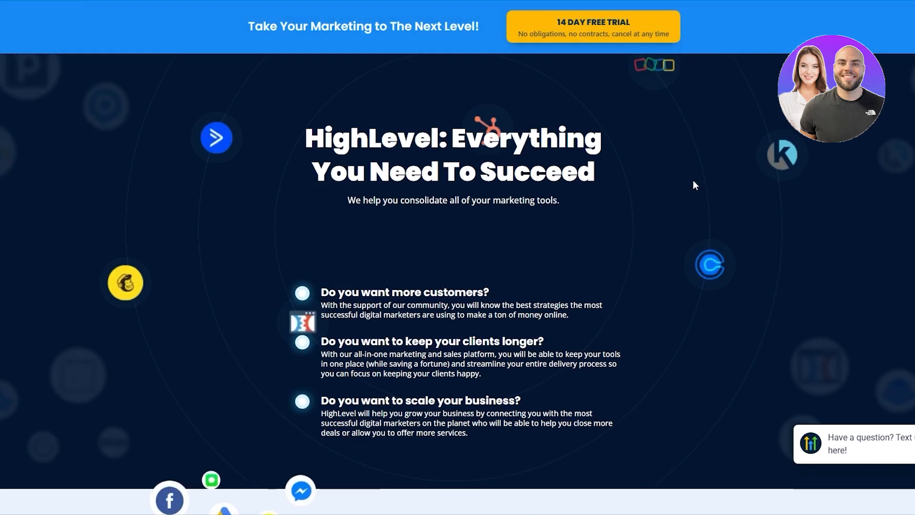
scroll(693, 181, down, 6)
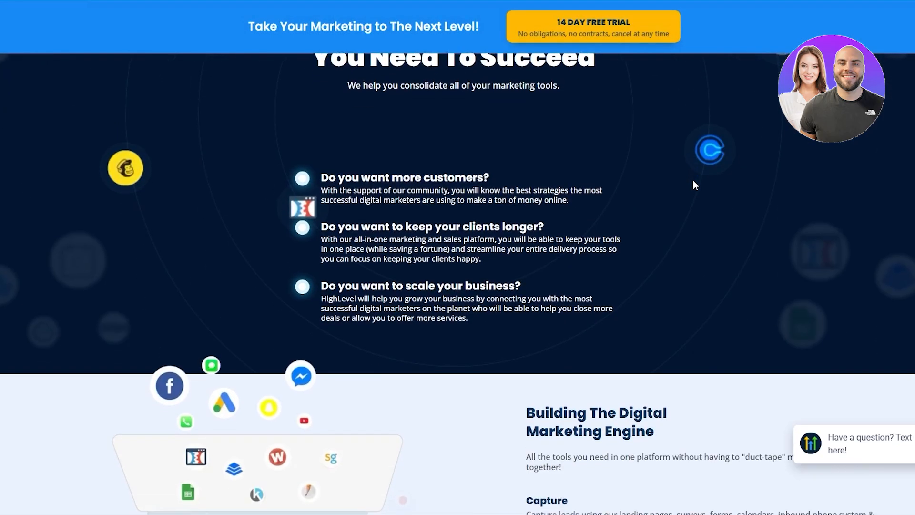
scroll(694, 186, down, 4)
scroll(248, 463, up, 3)
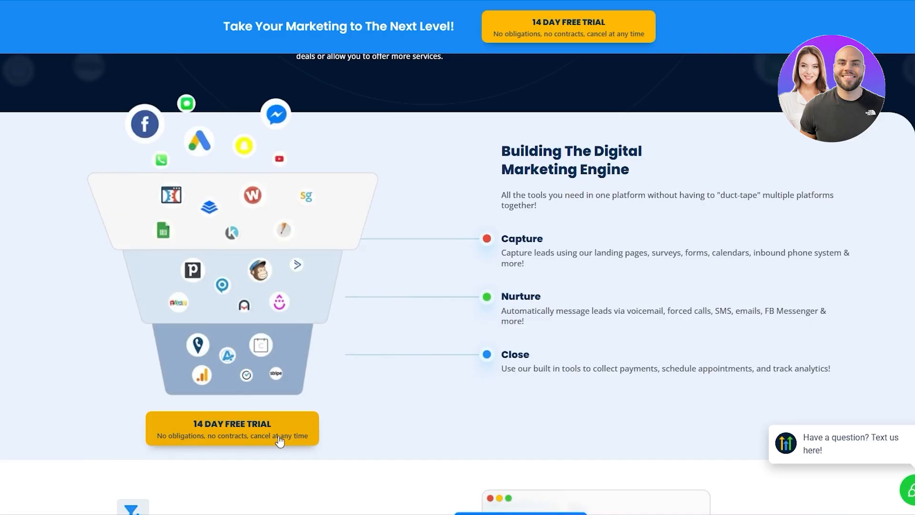
scroll(258, 431, down, 3)
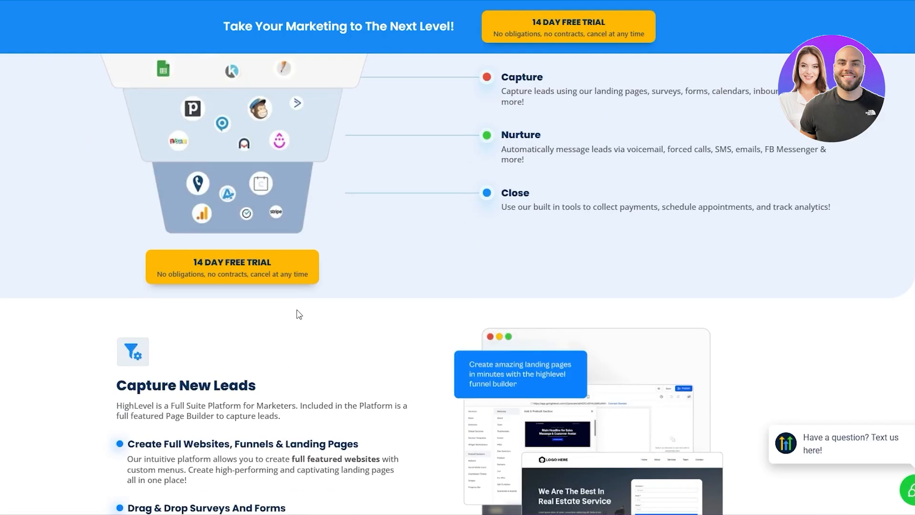
click(254, 276)
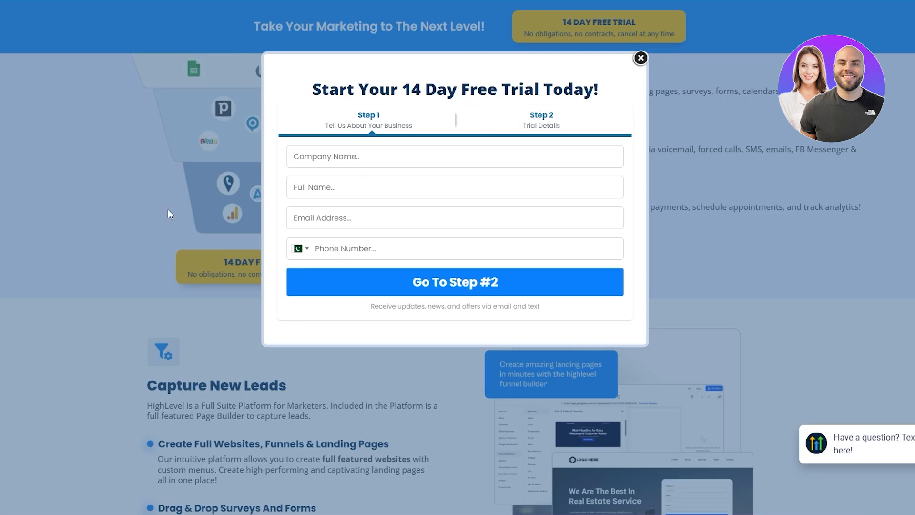
click(641, 58)
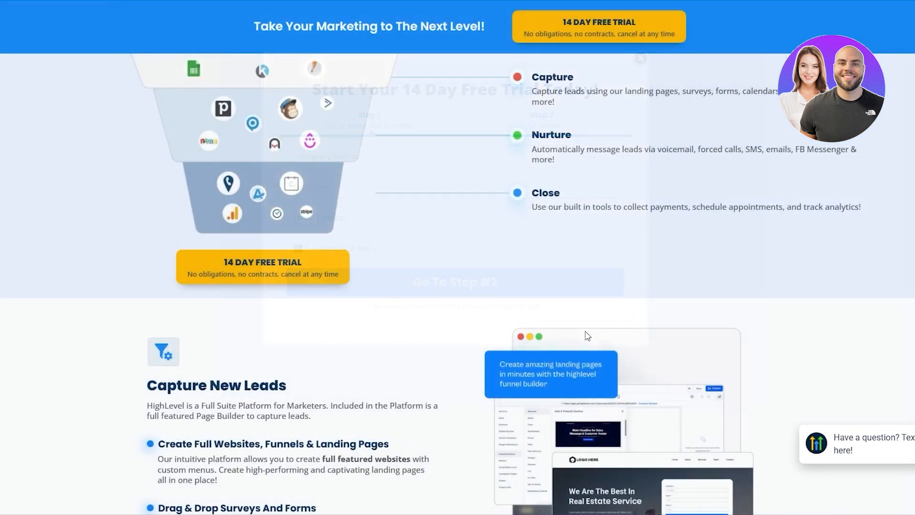
Go to the app login page and block the site's notification requests.
scroll(586, 335, down, 5)
scroll(586, 335, up, 7)
scroll(586, 335, up, 10)
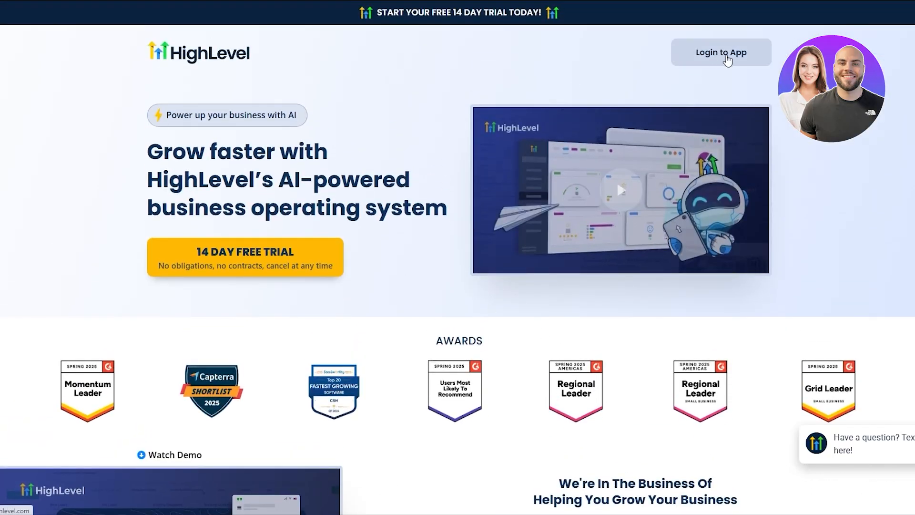
click(727, 62)
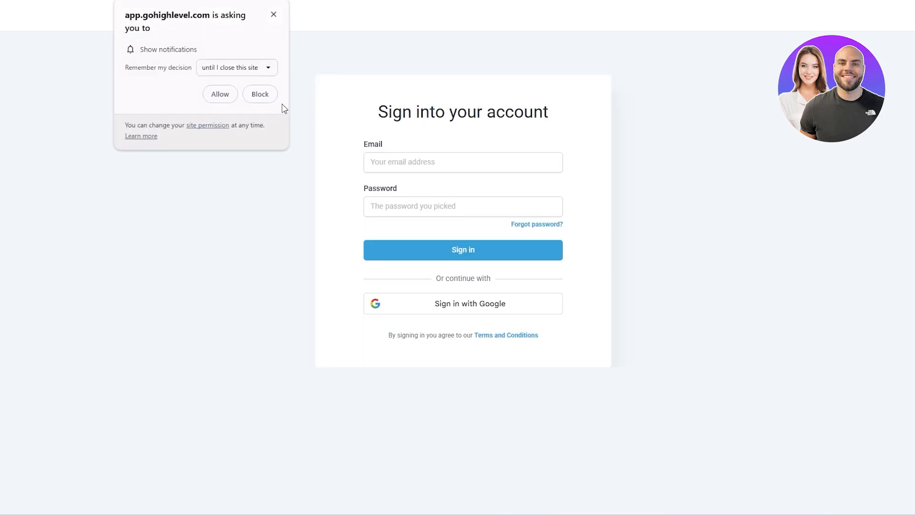
click(268, 101)
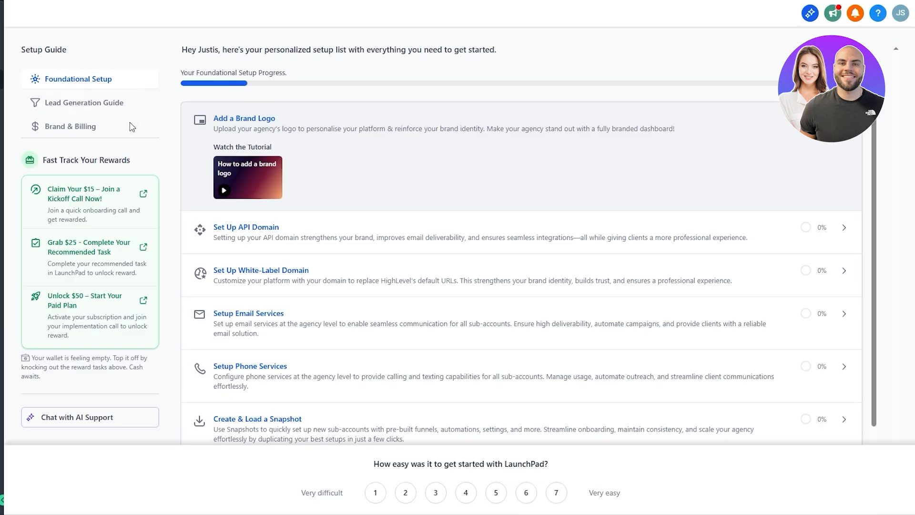
Give the LaunchPad survey a rating of 7 and scroll the Foundational Setup task list.
scroll(234, 408, down, 1)
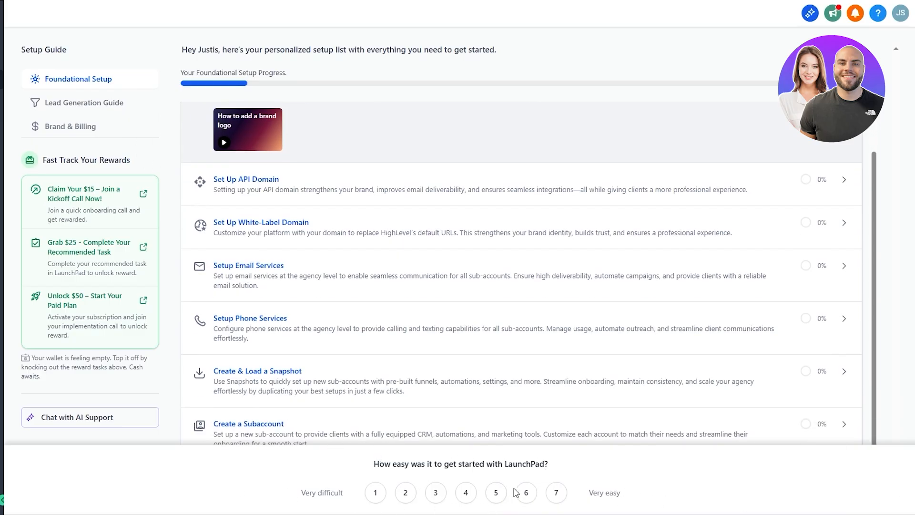
click(556, 492)
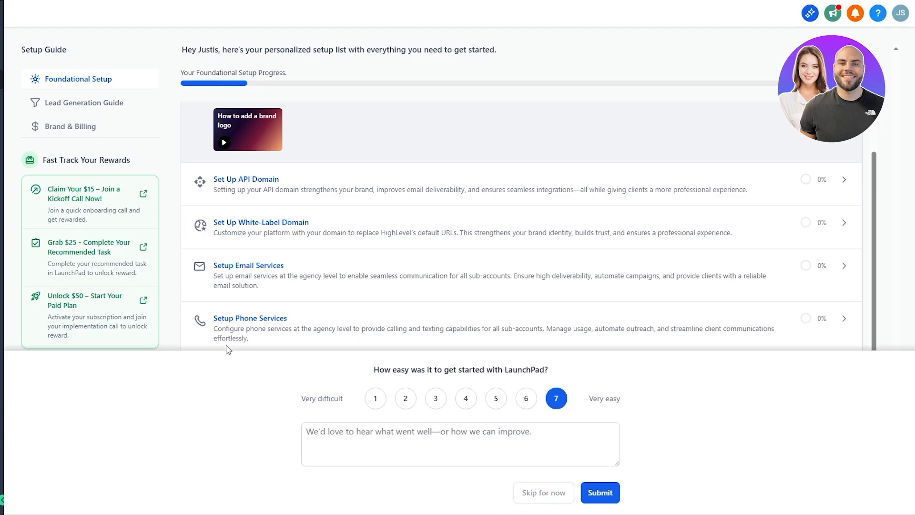
scroll(458, 443, up, 1)
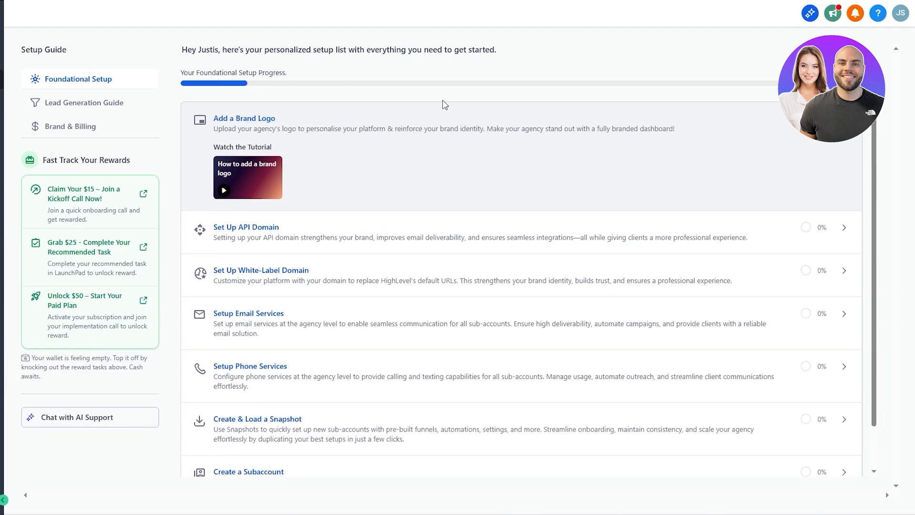
scroll(443, 104, down, 1)
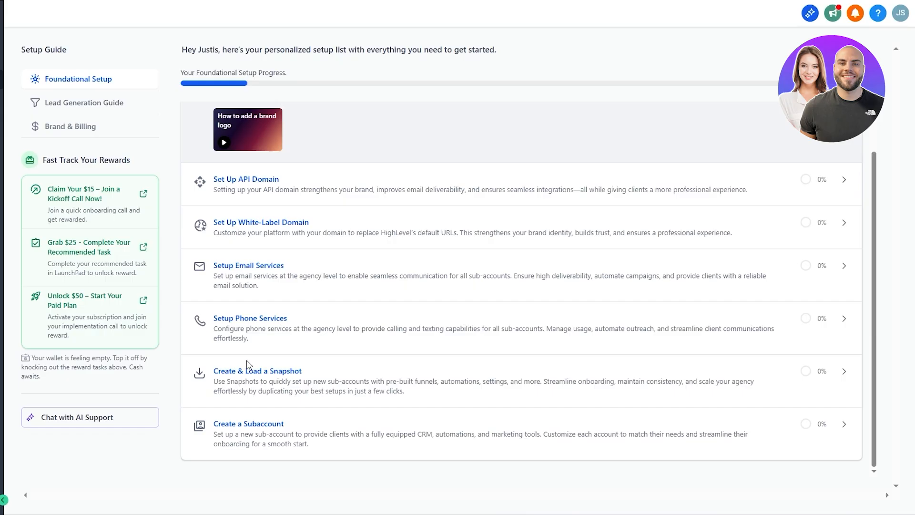
scroll(581, 167, up, 1)
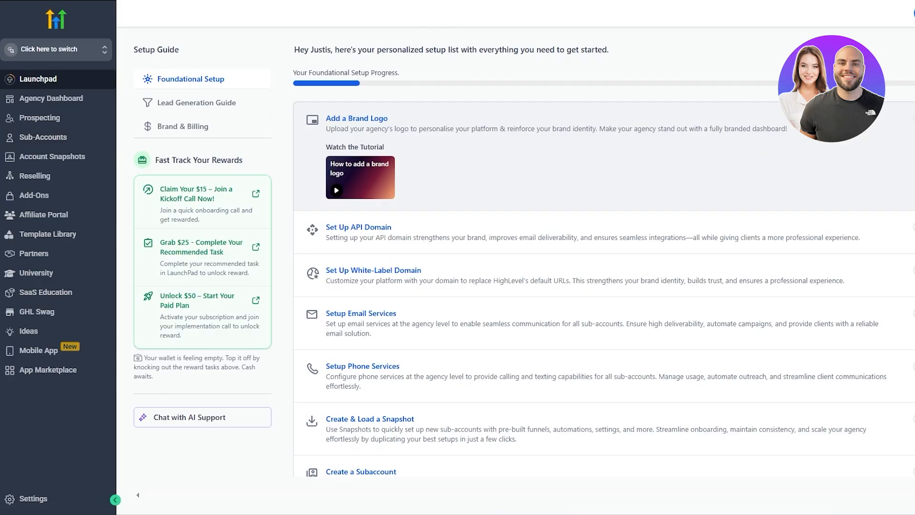
Check the sub-account switcher, then visit the Sub-Accounts list and the Agency Dashboard.
click(94, 51)
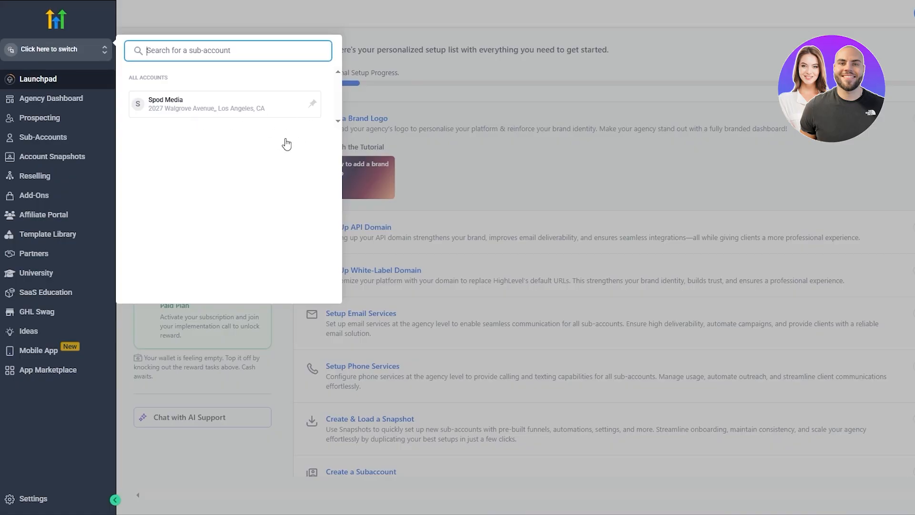
click(585, 148)
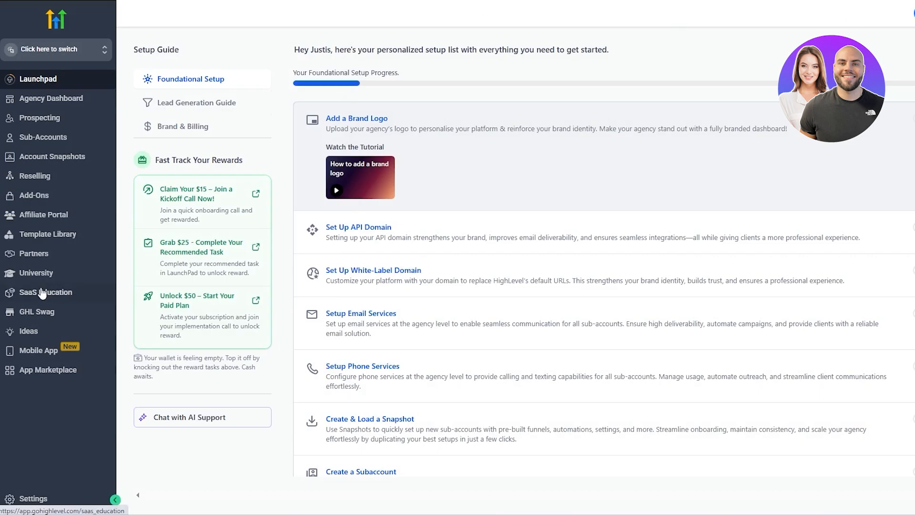
click(54, 143)
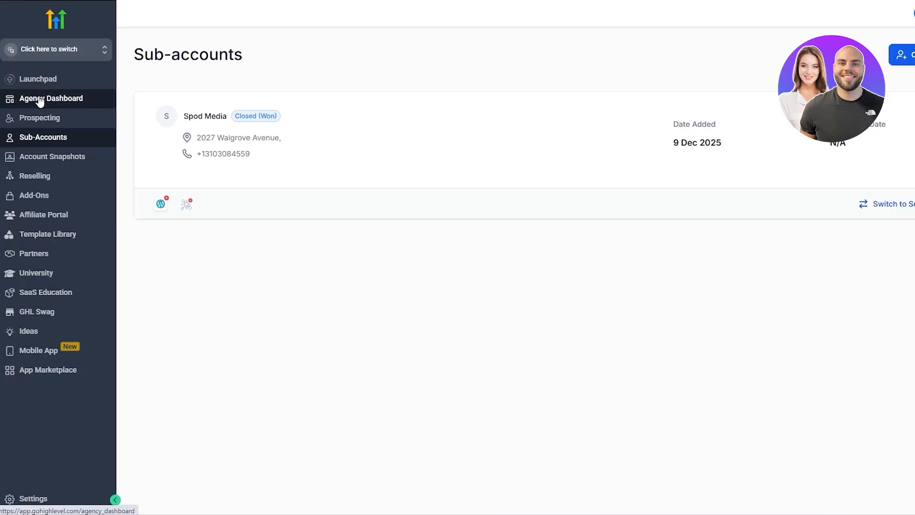
click(65, 101)
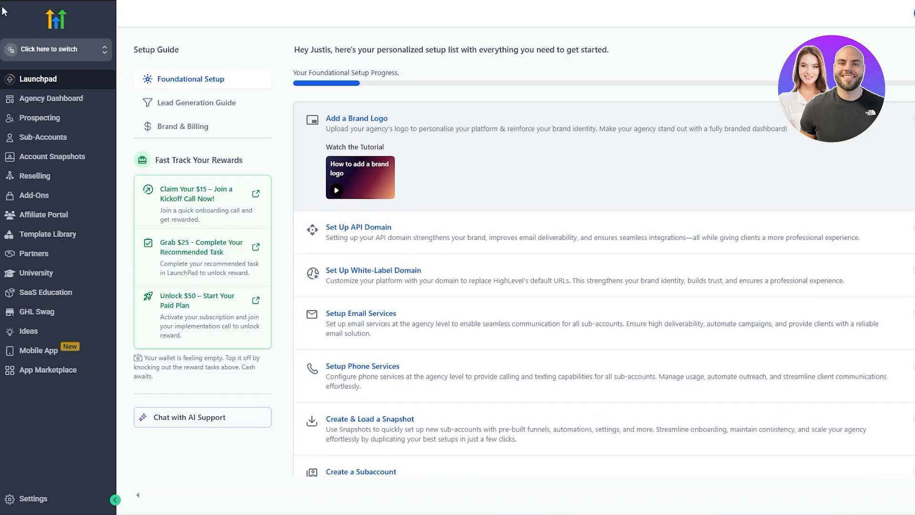
Reopen the sub-account switcher so Spod Media is listed.
click(41, 53)
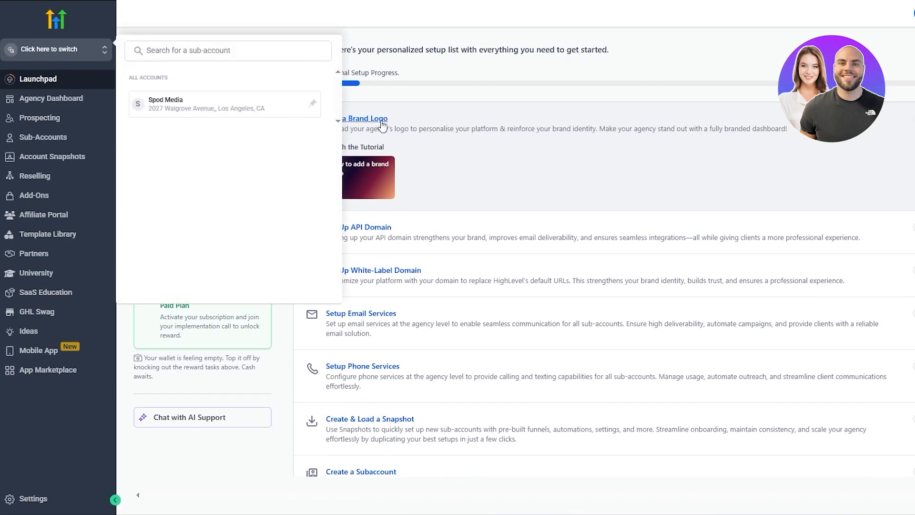
drag(133, 77, 162, 78)
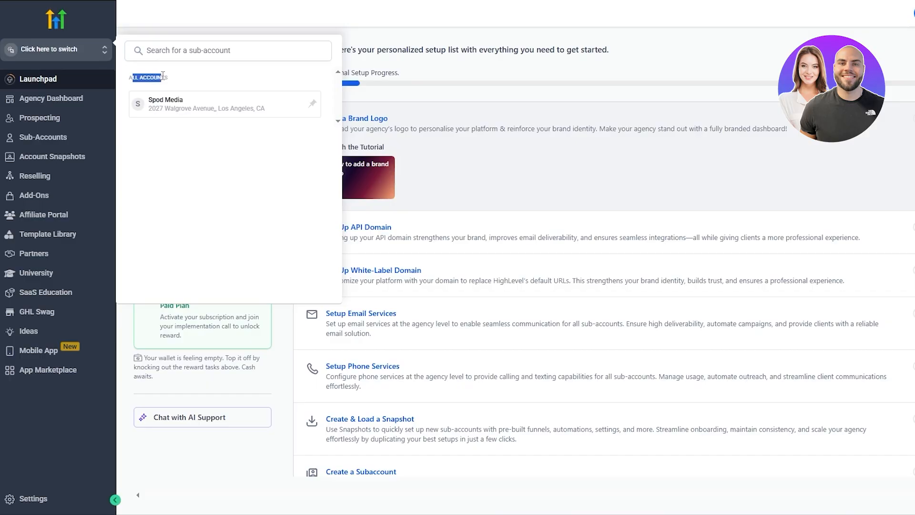
drag(249, 108, 255, 108)
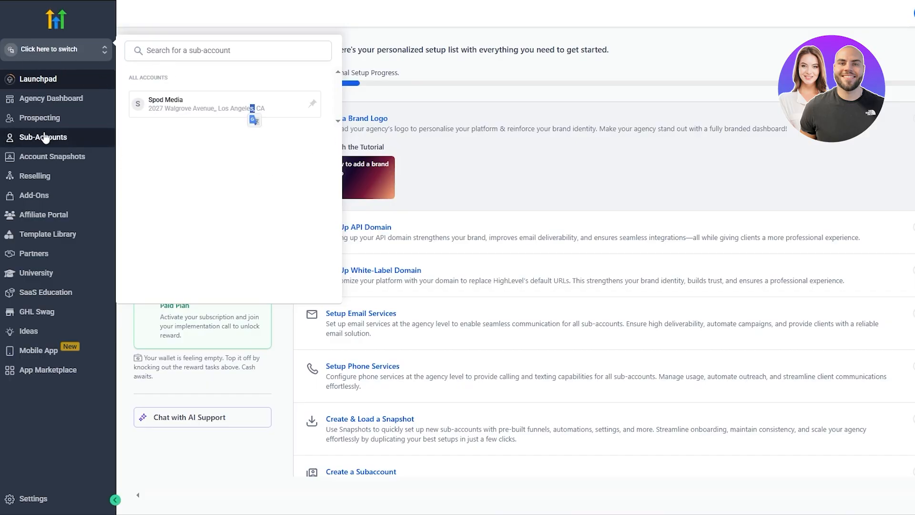
click(336, 155)
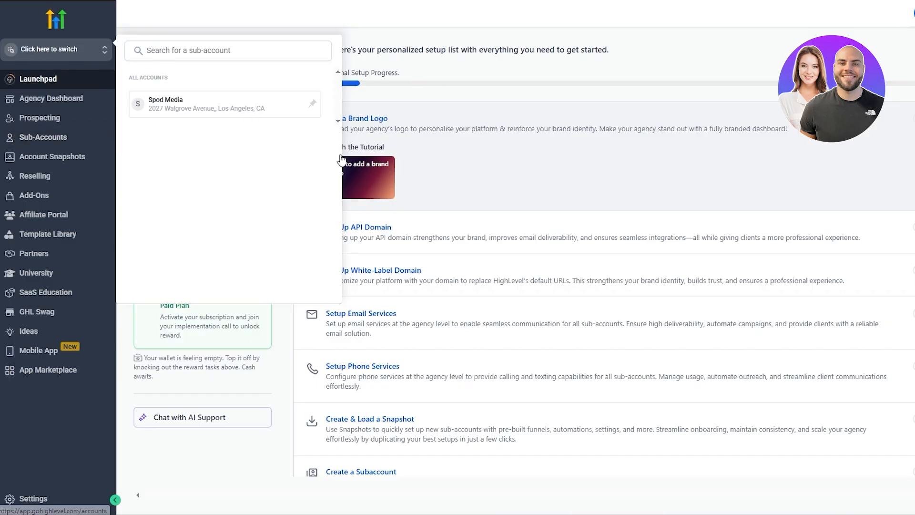
Switch into the Spod Media sub-account and go to its Automation workflows page.
click(167, 113)
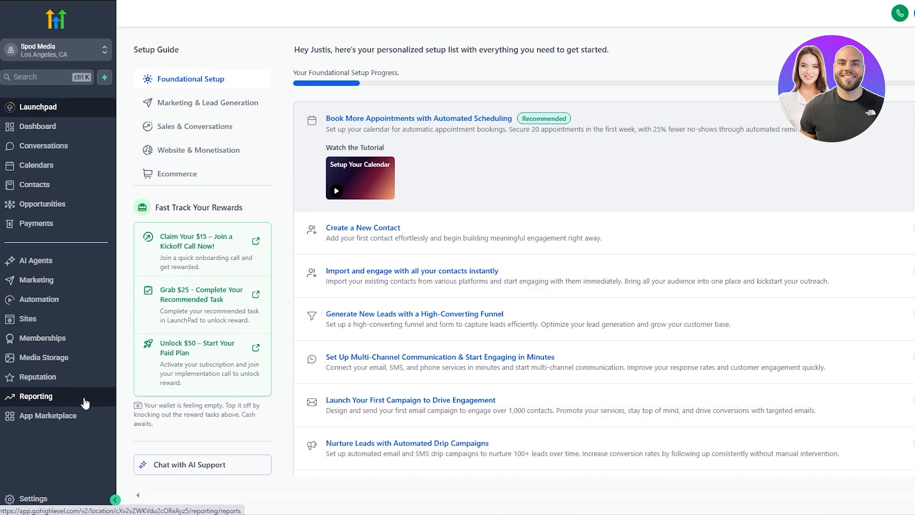
click(41, 302)
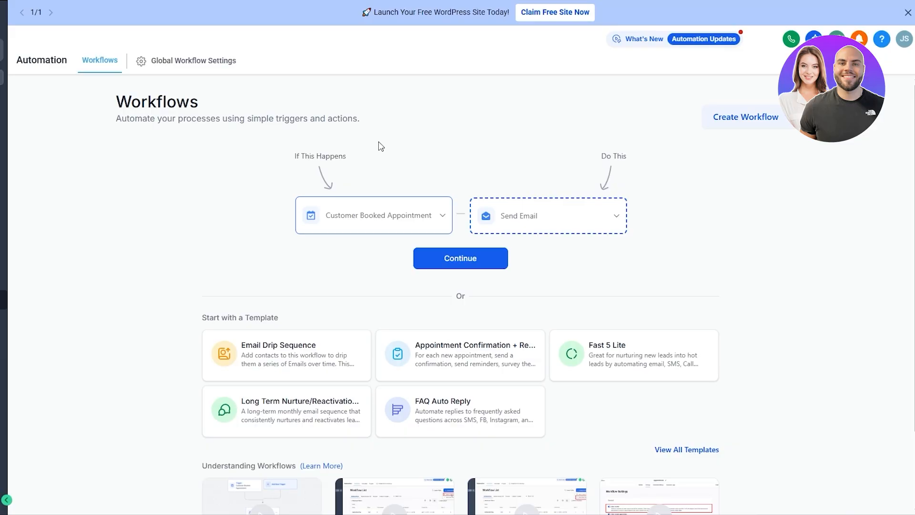
Create a blank workflow using Start from Scratch under Create Workflow.
scroll(381, 146, down, 2)
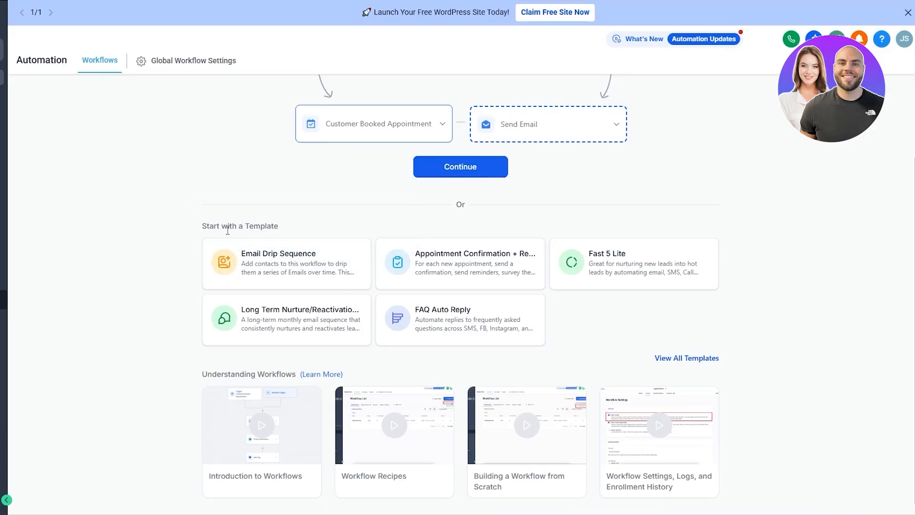
drag(246, 229, 356, 273)
click(819, 318)
scroll(658, 434, up, 2)
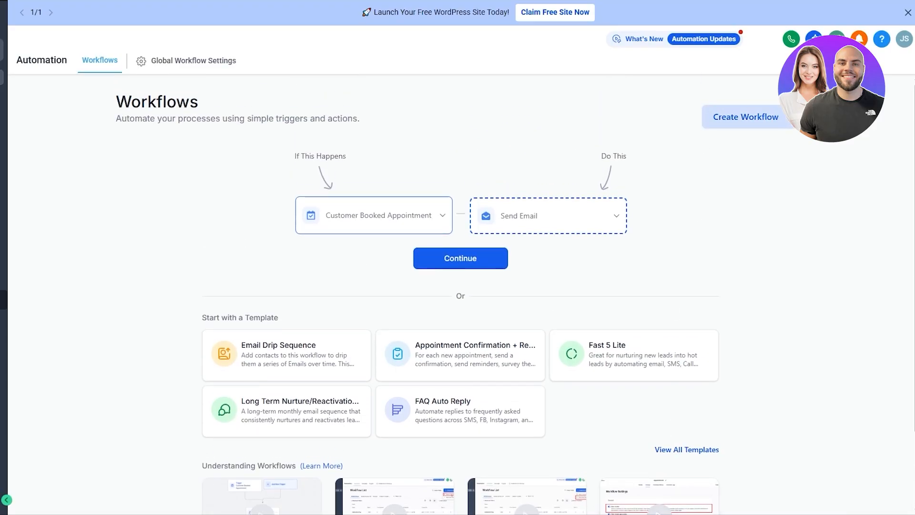
click(789, 125)
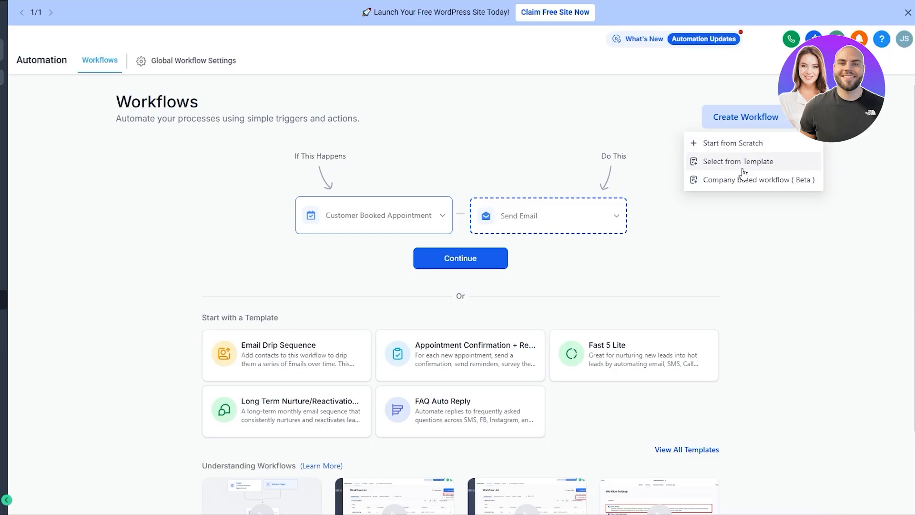
click(768, 244)
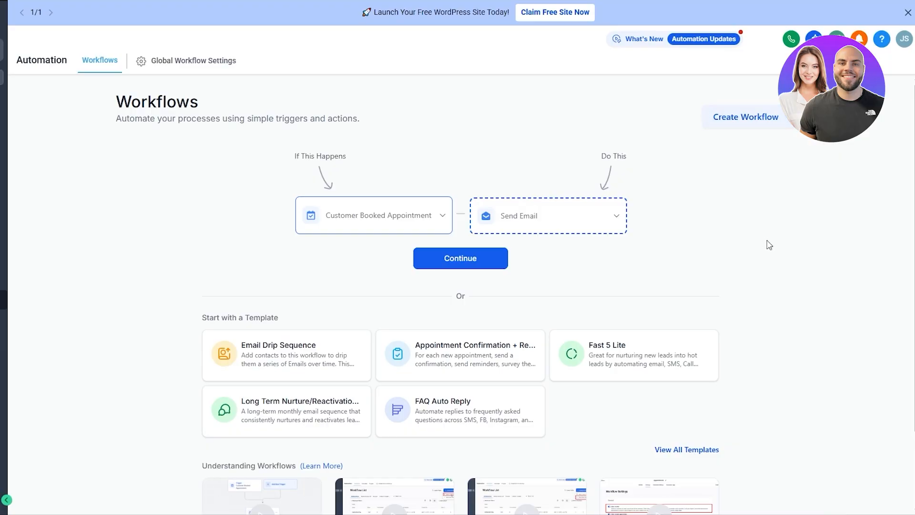
click(787, 118)
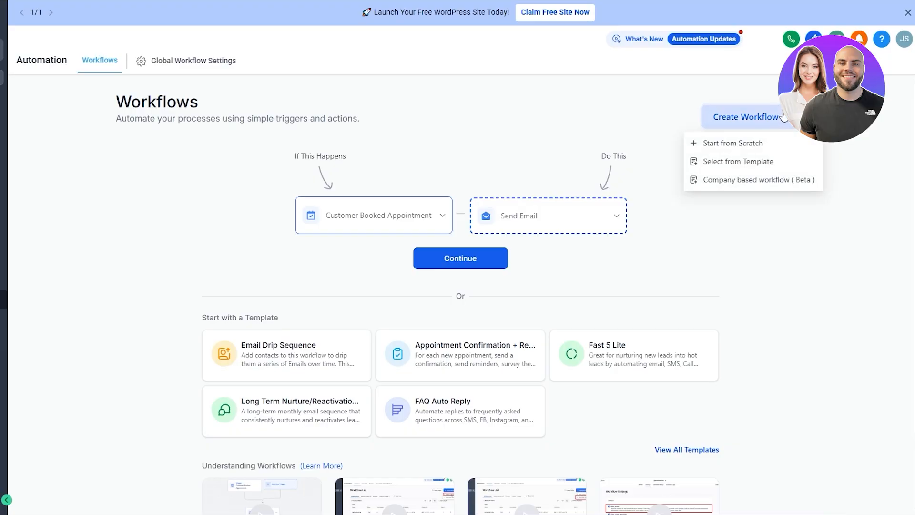
click(745, 144)
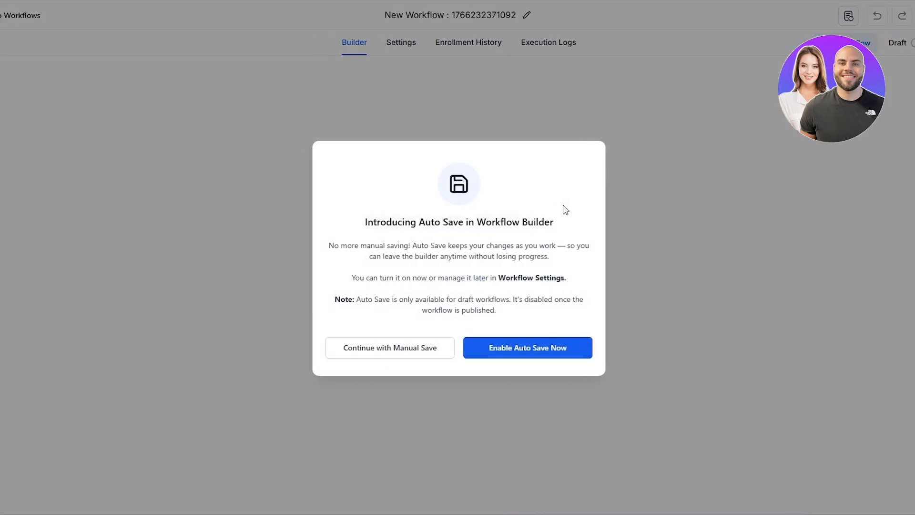
Decline Auto Save to keep saving the workflow manually.
click(409, 355)
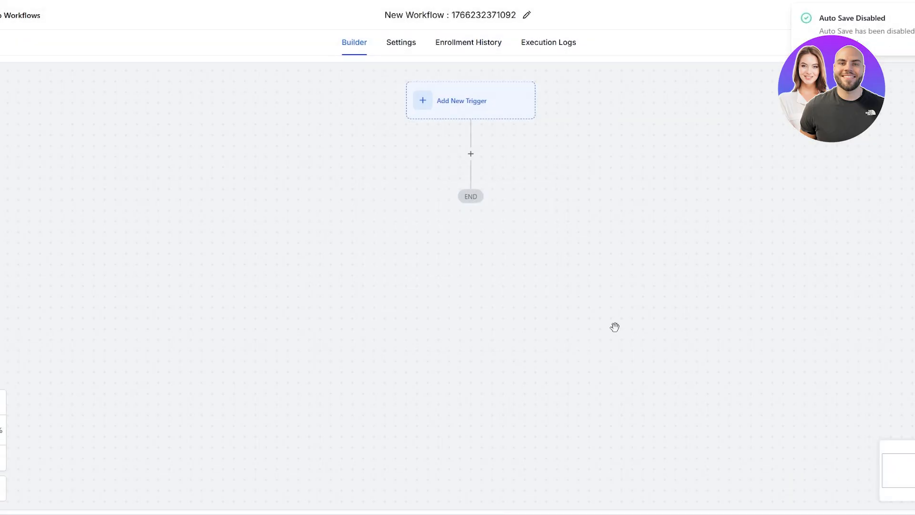
click(419, 22)
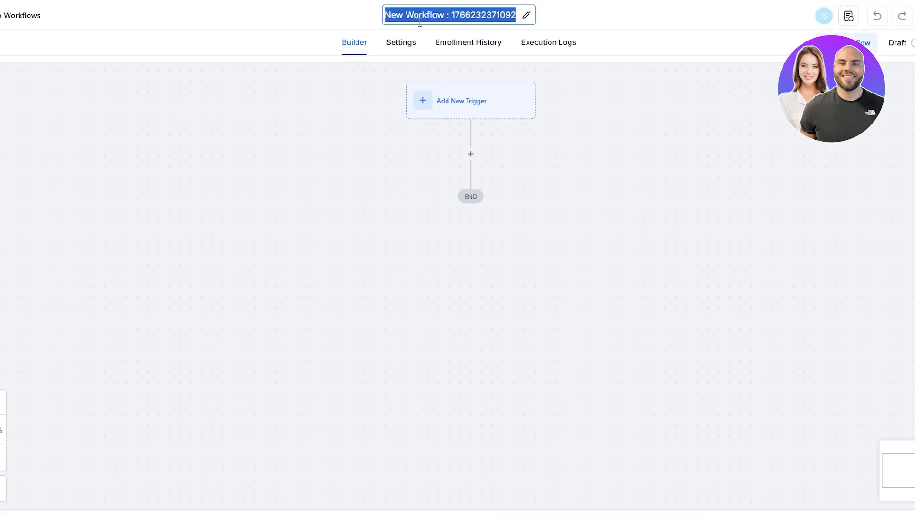
click(435, 103)
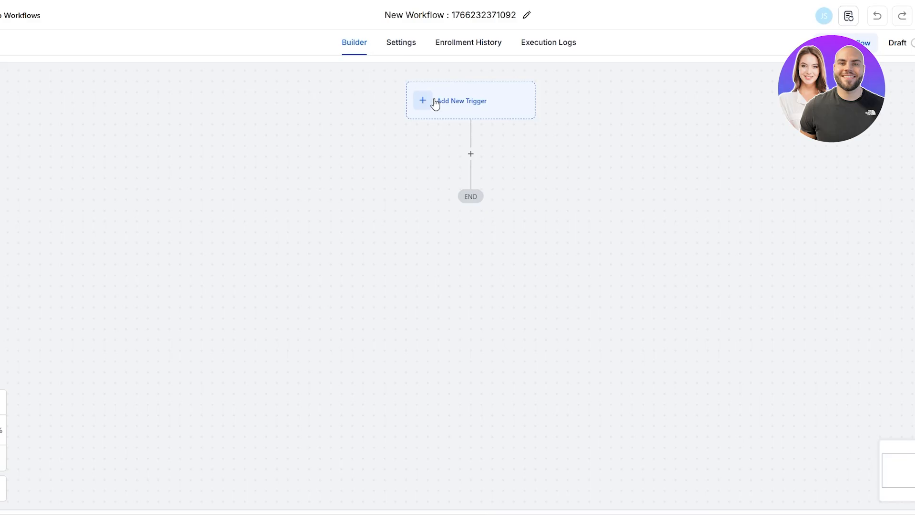
Rename the workflow to 'Update'.
click(526, 15)
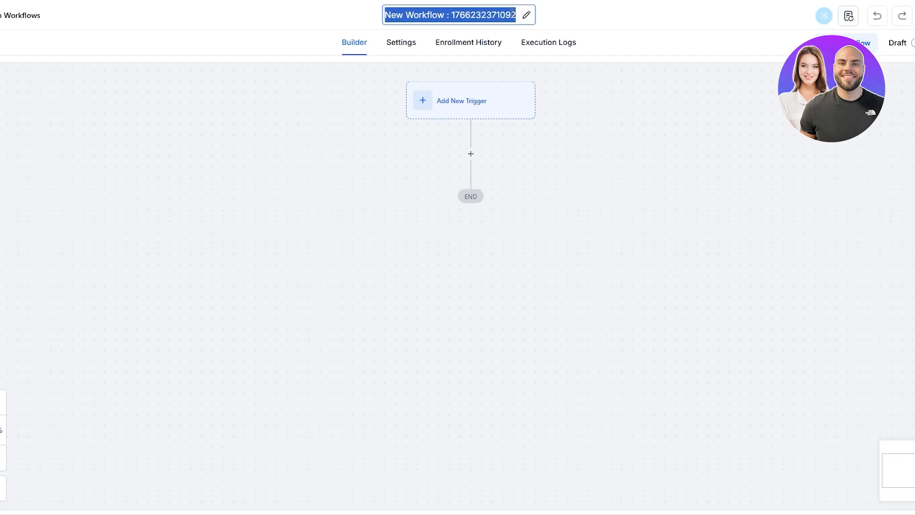
text(Update)
key(Return)
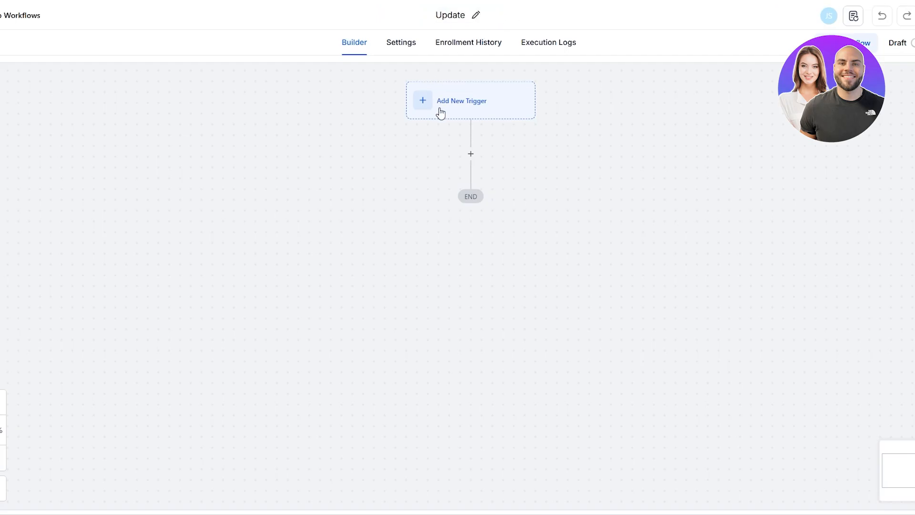
scroll(587, 356, down, 3)
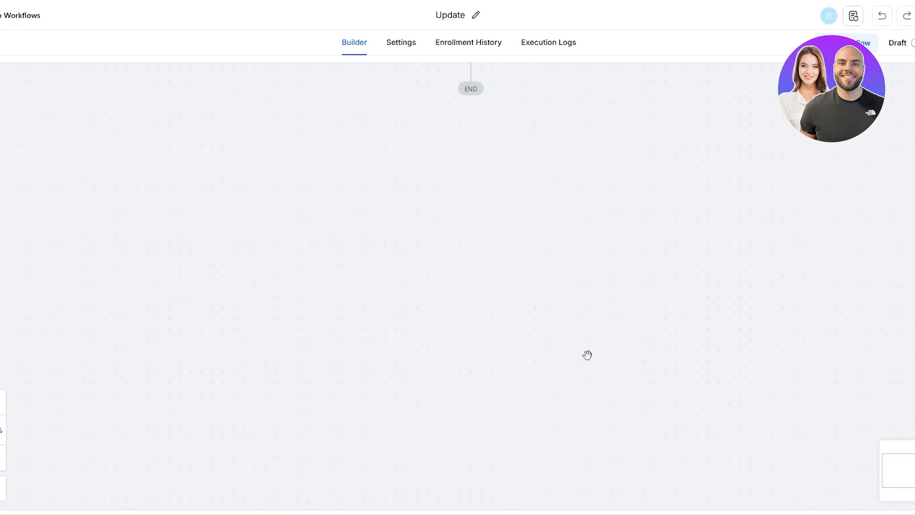
scroll(588, 355, up, 3)
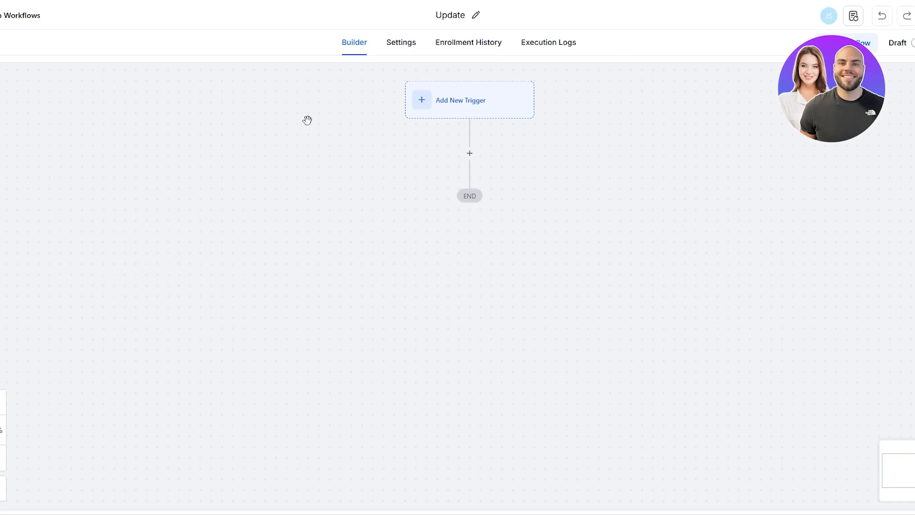
Open the workflow trigger list and scroll through the available triggers.
click(445, 95)
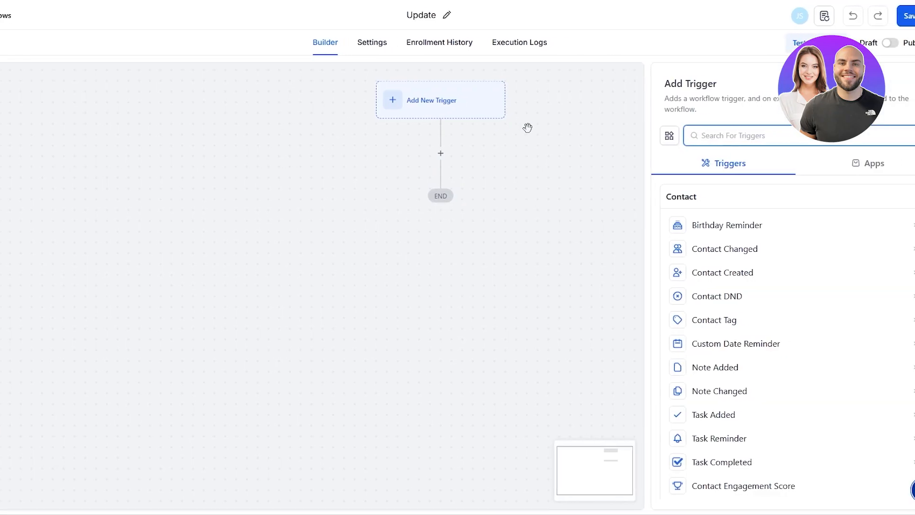
scroll(731, 312, down, 1)
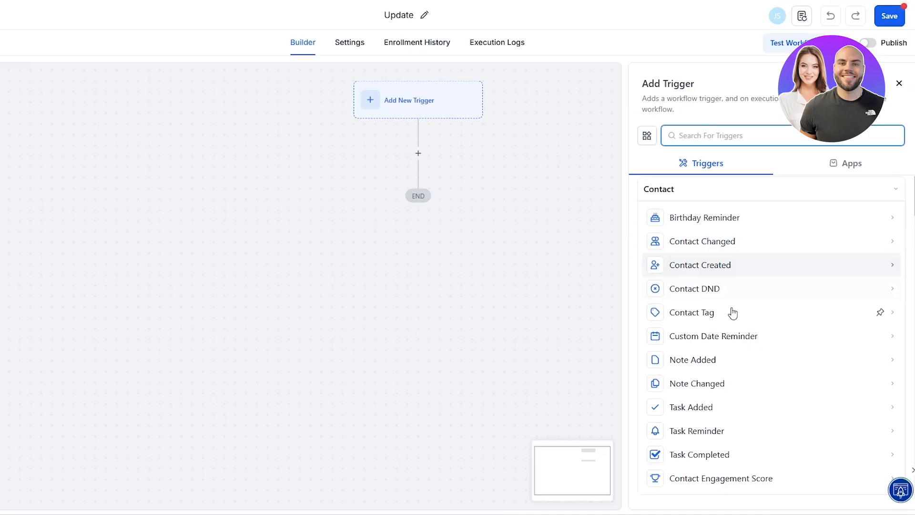
scroll(735, 391, up, 1)
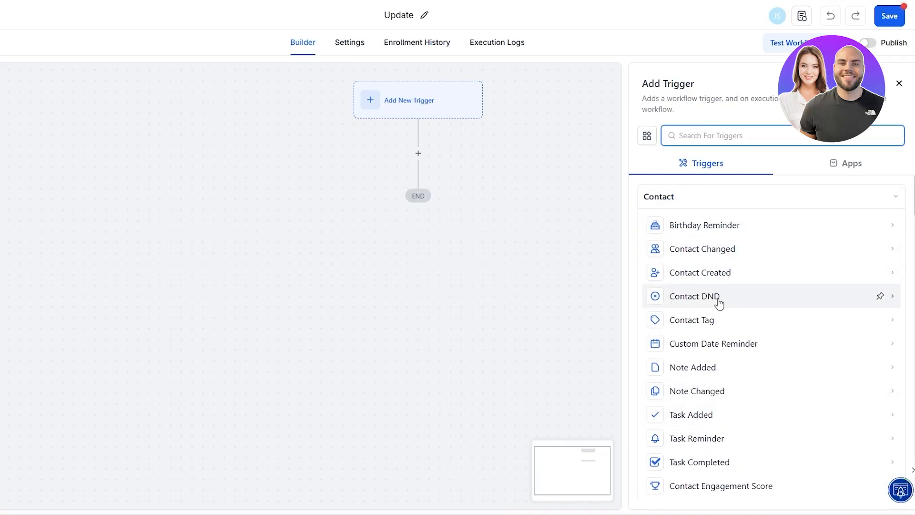
scroll(758, 319, down, 1)
scroll(751, 315, down, 2)
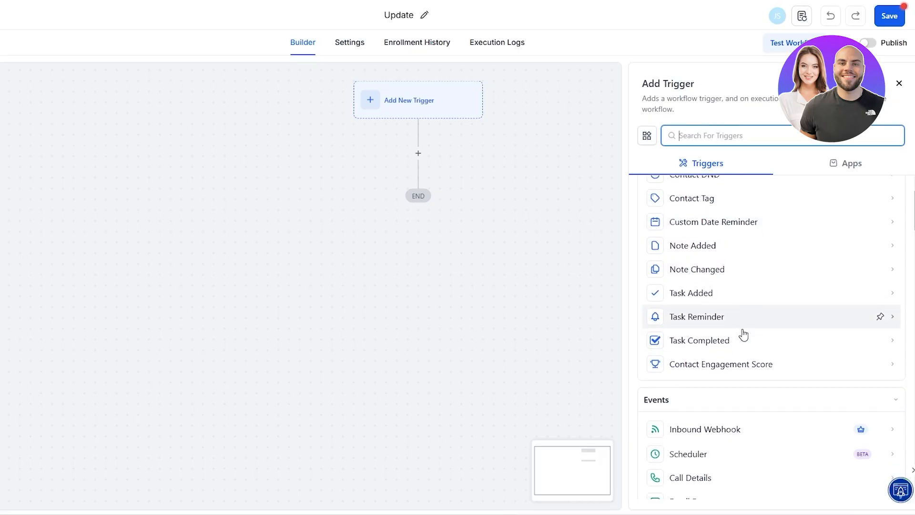
scroll(805, 352, down, 4)
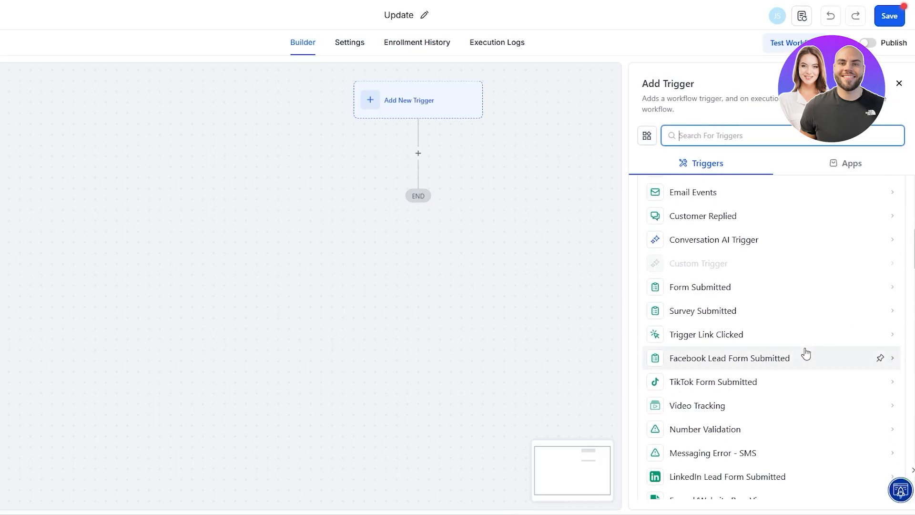
scroll(805, 351, up, 8)
scroll(745, 245, down, 10)
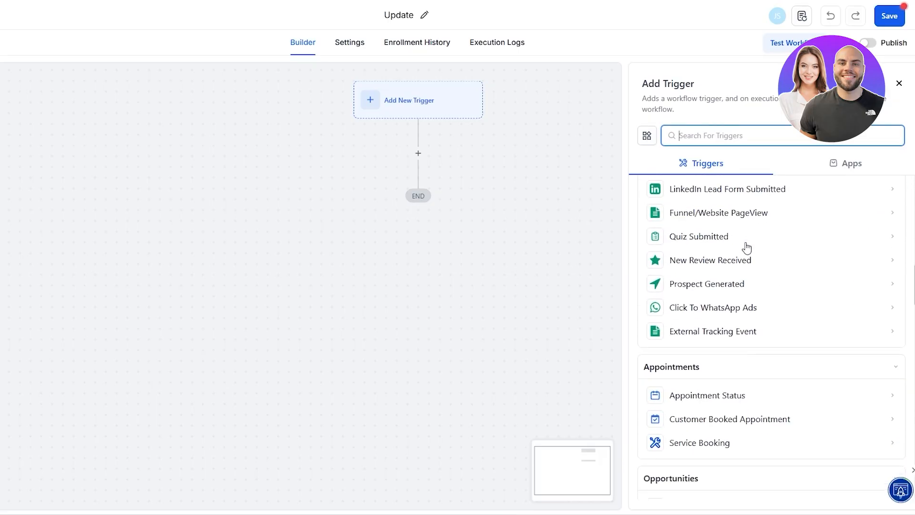
scroll(677, 320, down, 7)
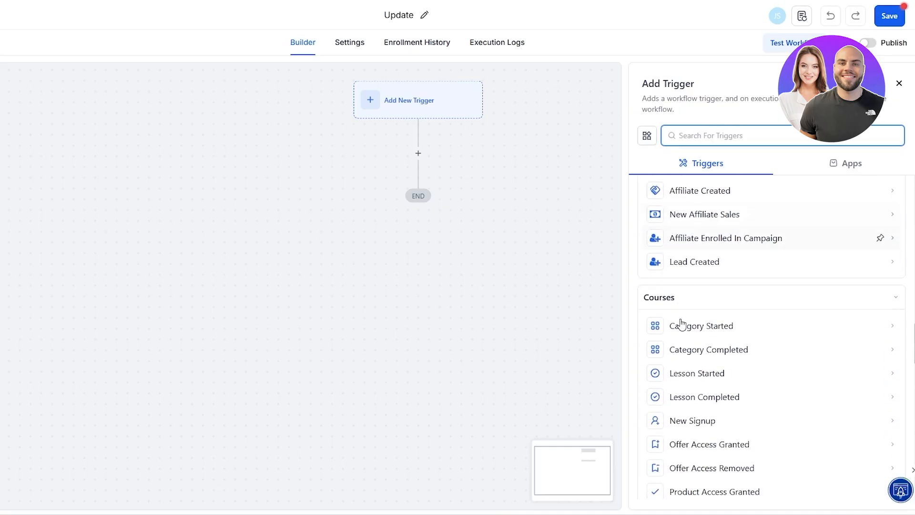
scroll(693, 325, down, 4)
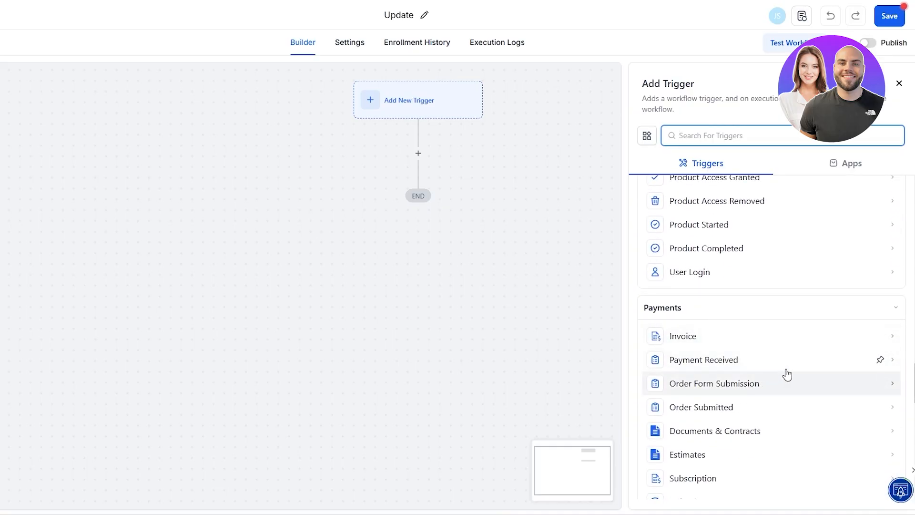
scroll(789, 379, up, 2)
scroll(791, 385, up, 20)
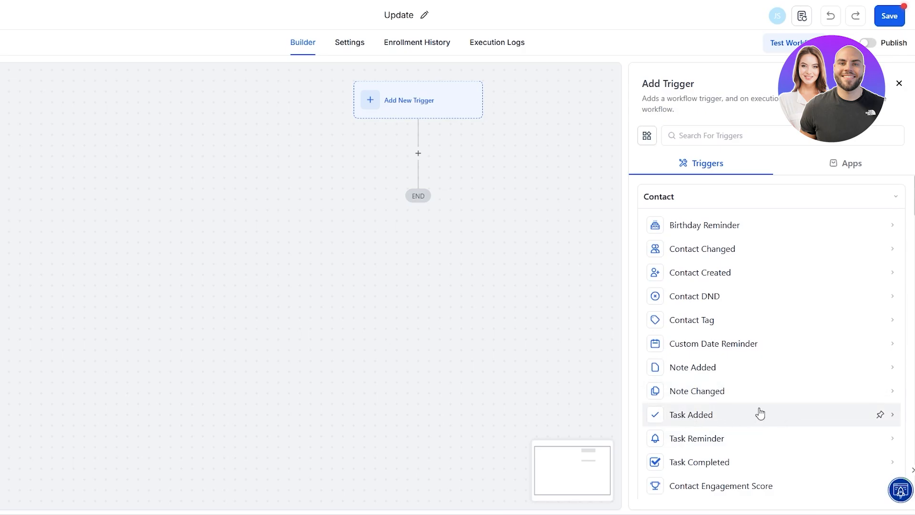
Look at the Notion app triggers, then pick Task Added from the built-in triggers.
click(846, 167)
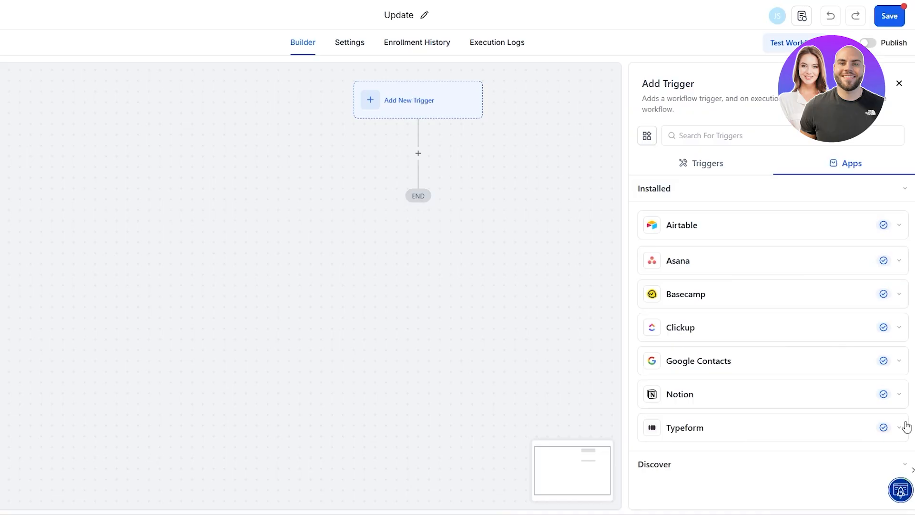
click(890, 394)
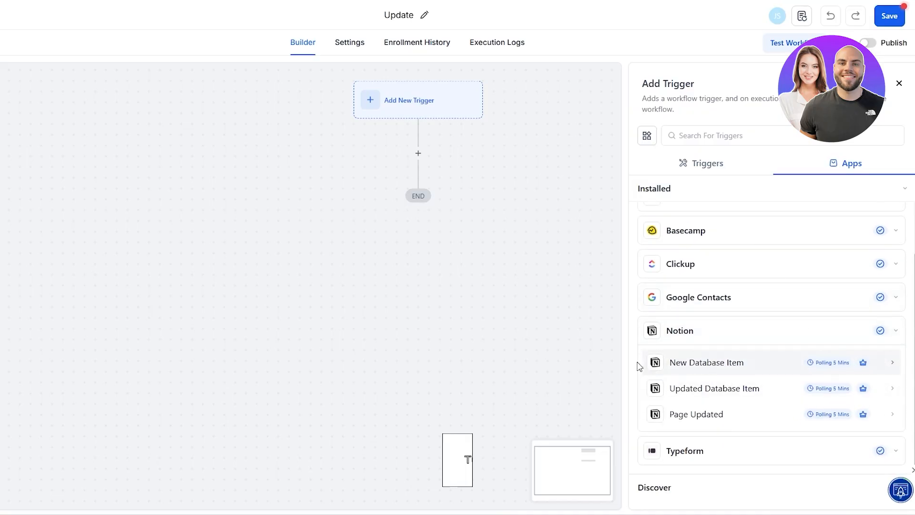
click(898, 335)
click(686, 162)
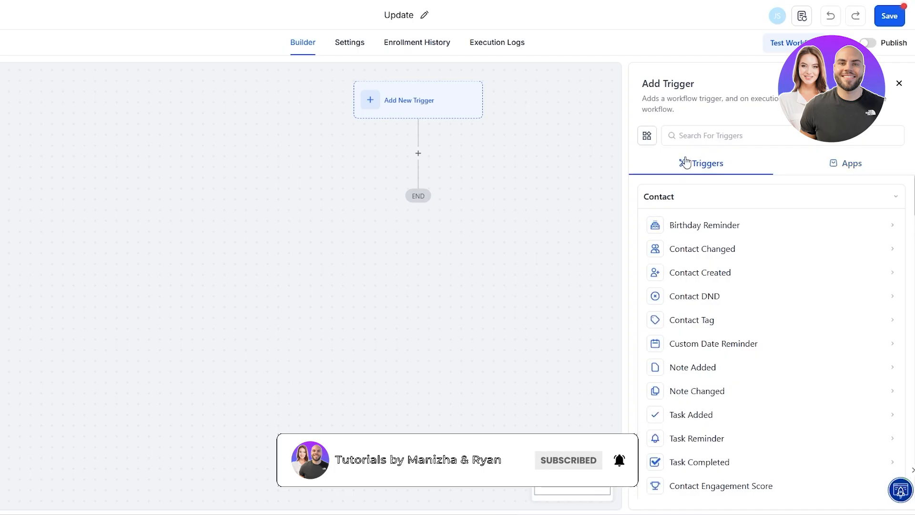
click(691, 414)
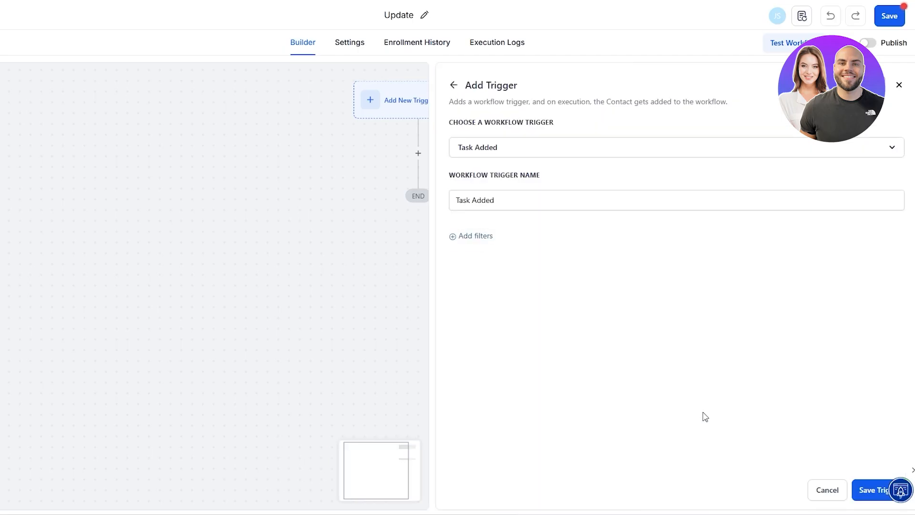
Keep the trigger name 'Task Added' and save the trigger to the workflow.
click(498, 201)
drag(482, 177, 558, 174)
click(528, 247)
click(488, 203)
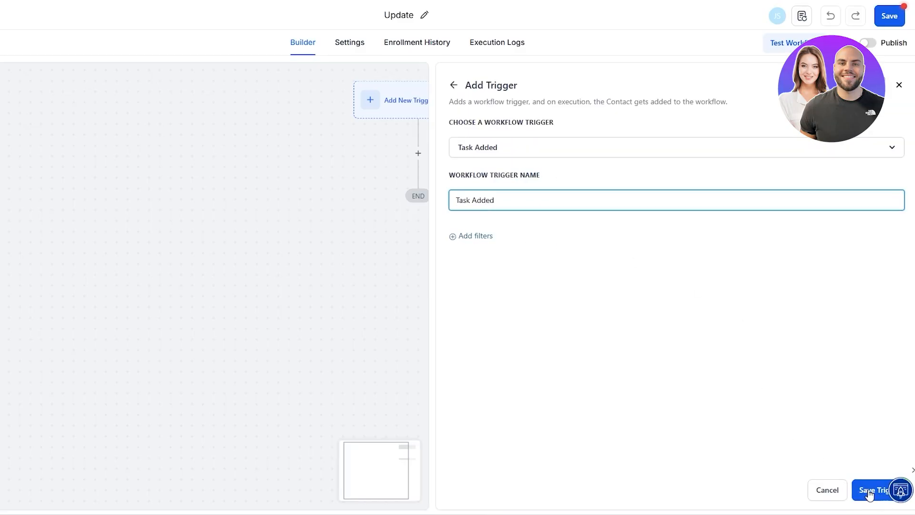
click(883, 498)
scroll(510, 205, up, 2)
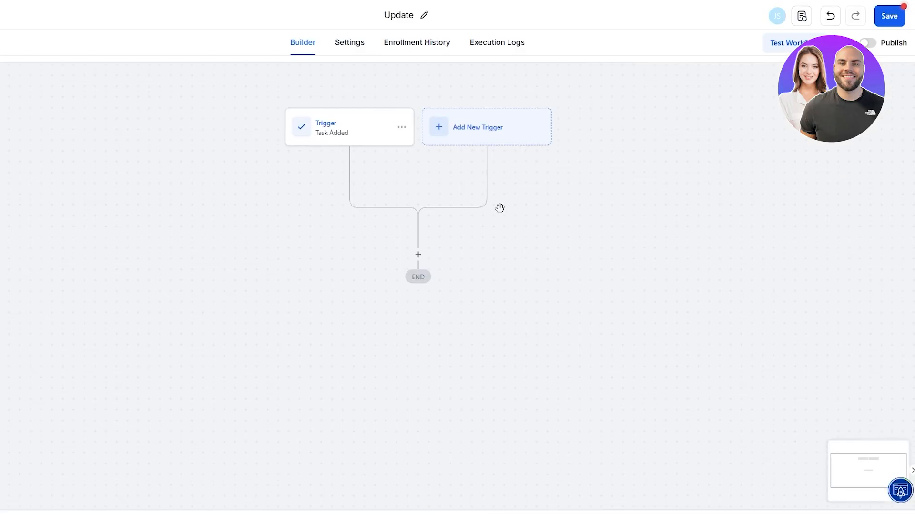
Add an action step after the Task Added trigger and browse the action list.
click(418, 255)
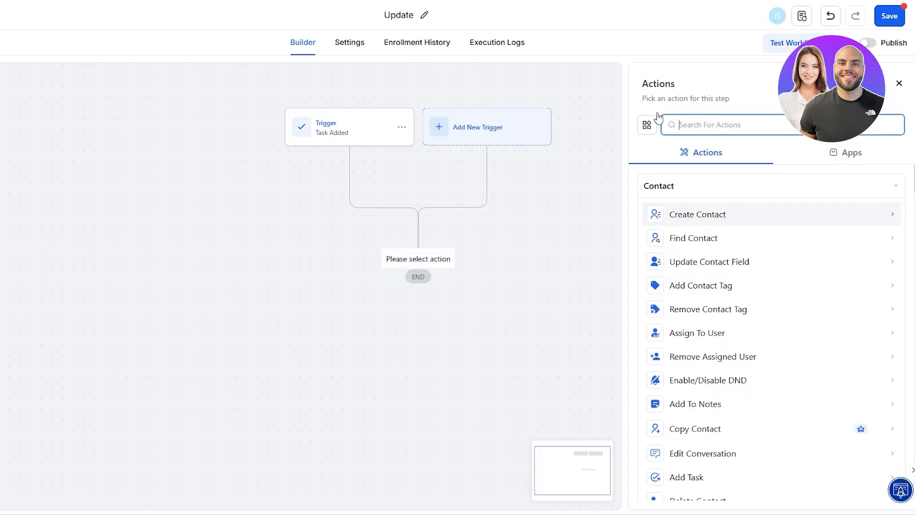
scroll(756, 358, down, 2)
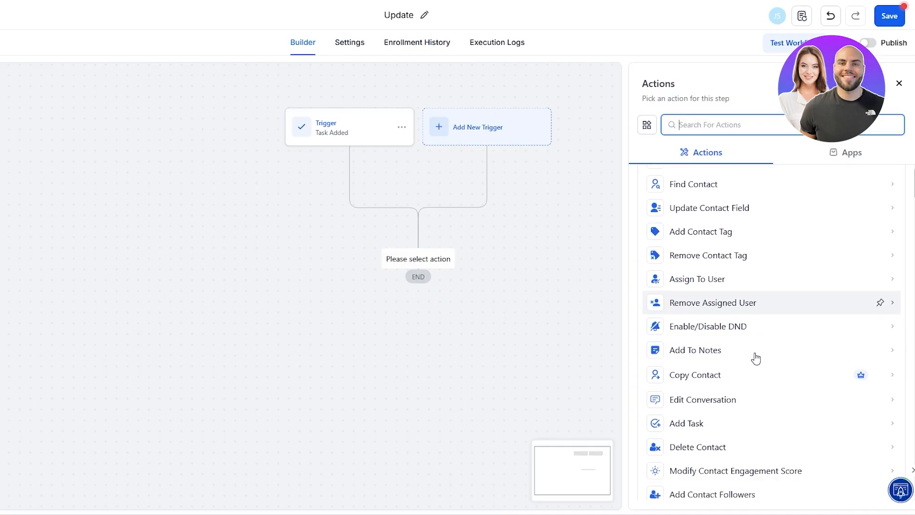
scroll(716, 309, down, 2)
scroll(718, 334, down, 2)
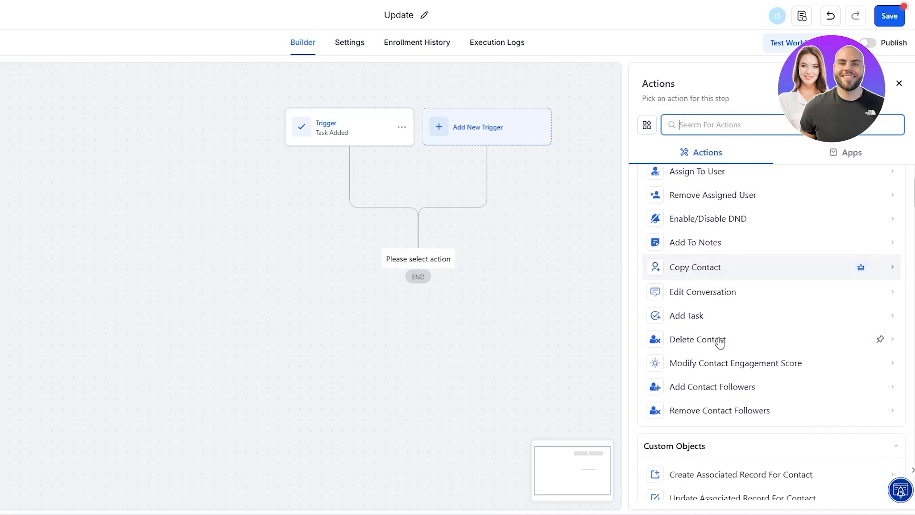
scroll(703, 358, down, 2)
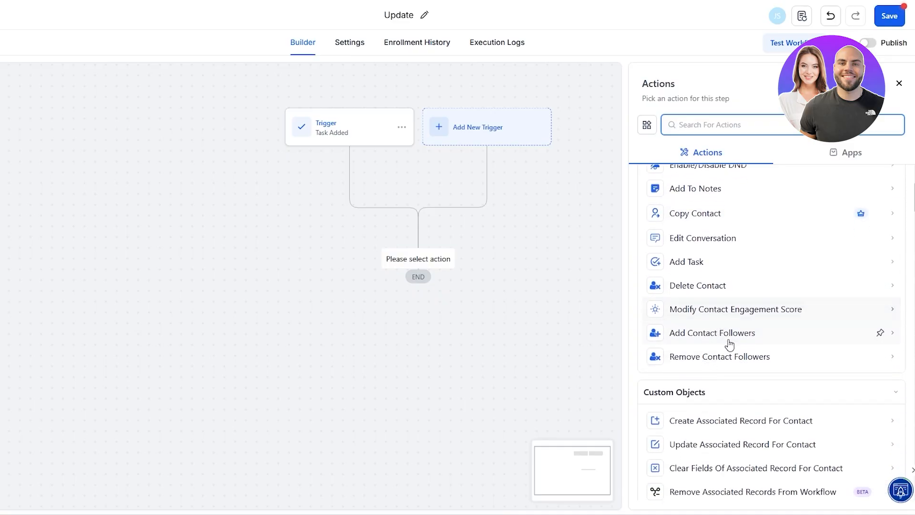
scroll(730, 344, down, 4)
scroll(693, 242, up, 1)
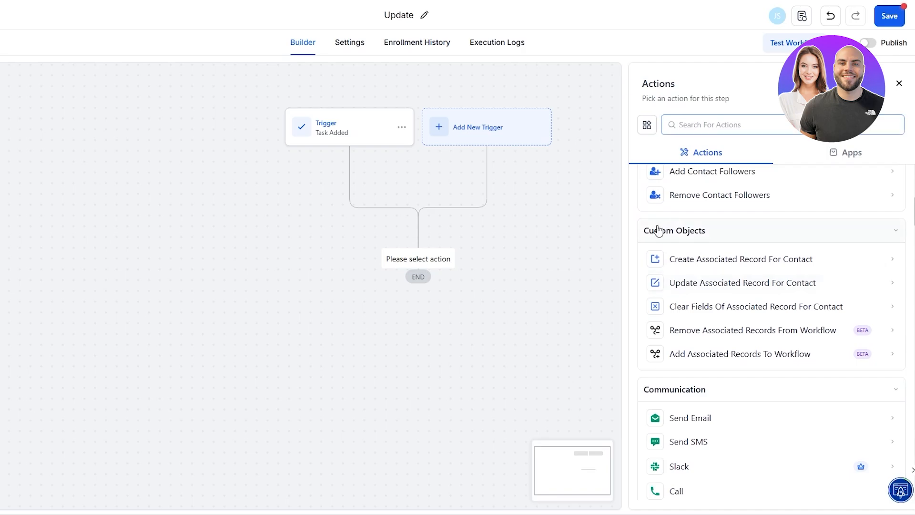
Choose the Slack message action, named 'Send notification to Slack'.
click(667, 230)
click(693, 231)
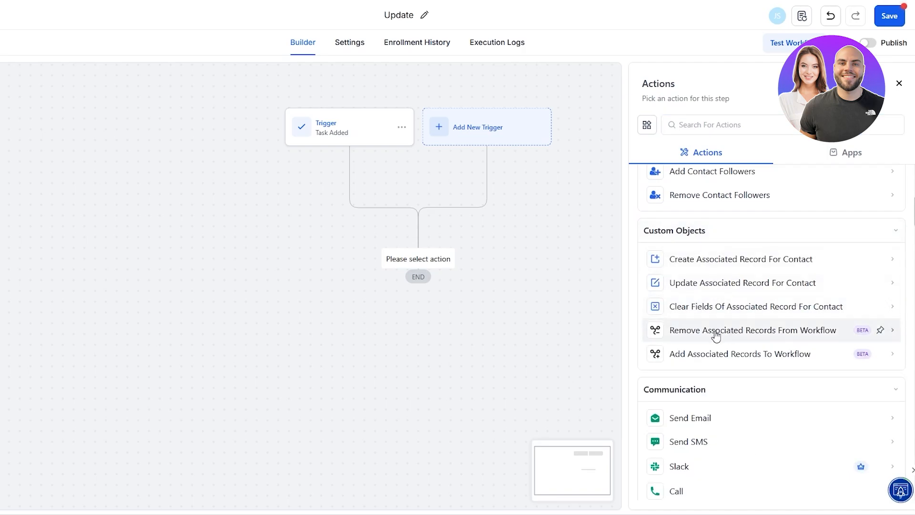
scroll(717, 334, down, 3)
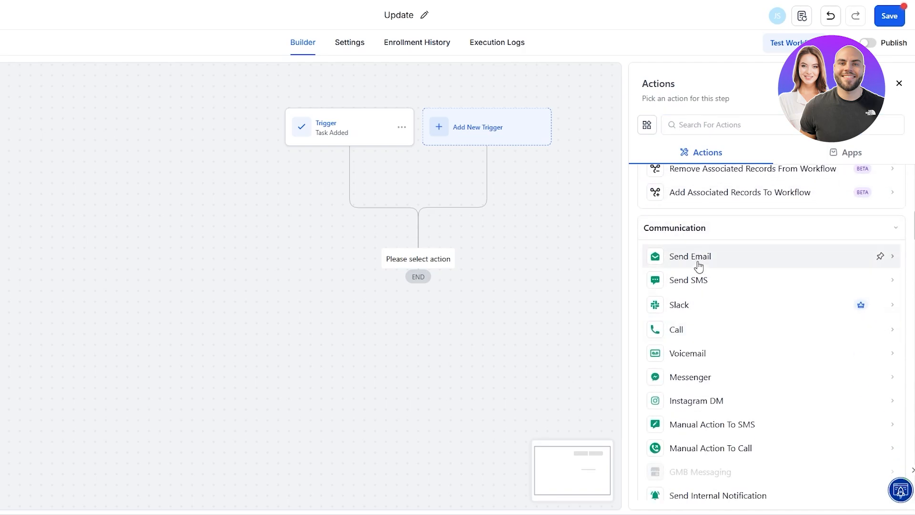
click(677, 315)
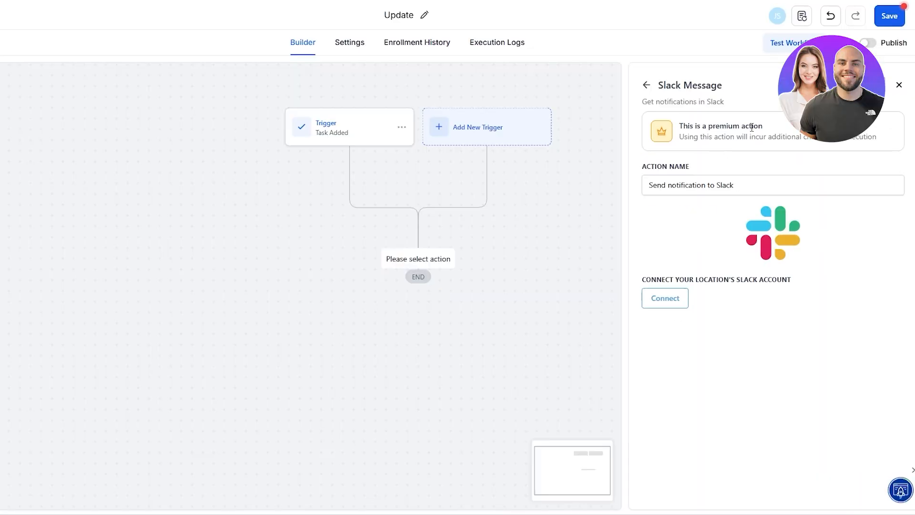
click(692, 182)
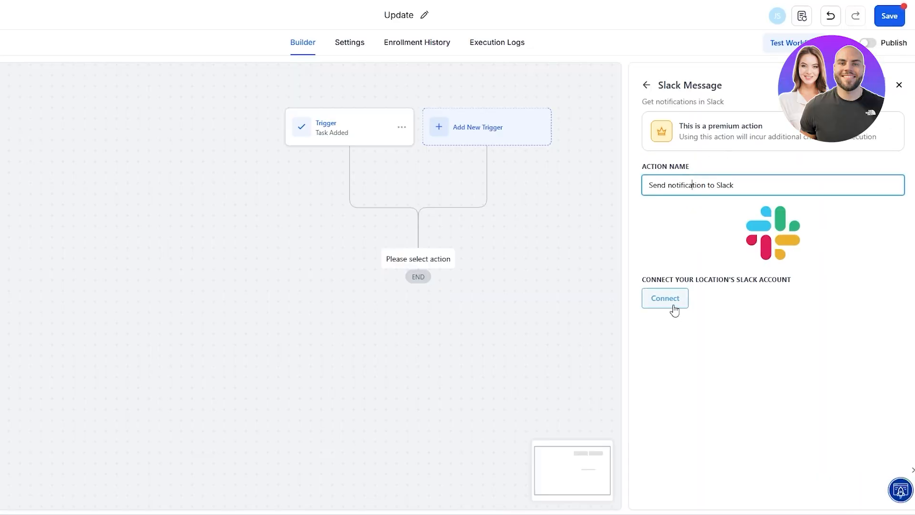
Connect a Slack account by starting a new Slack workspace.
click(674, 306)
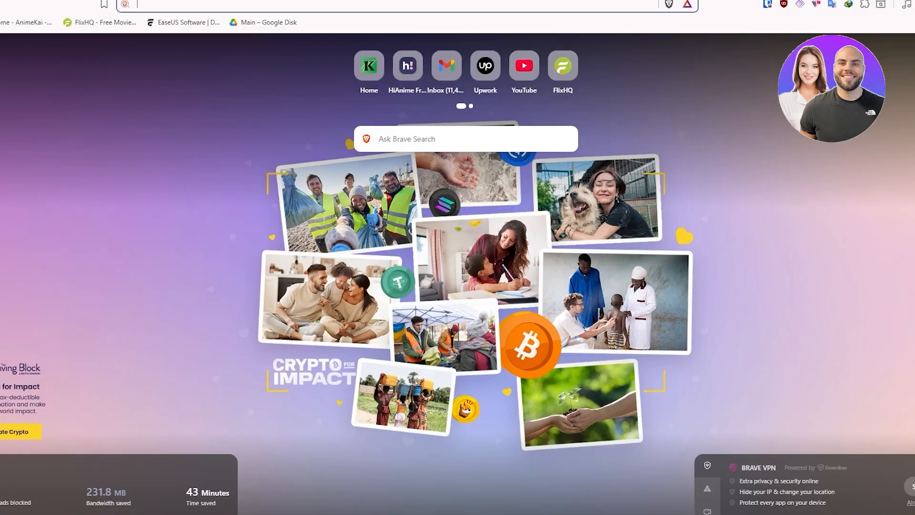
text(sl)
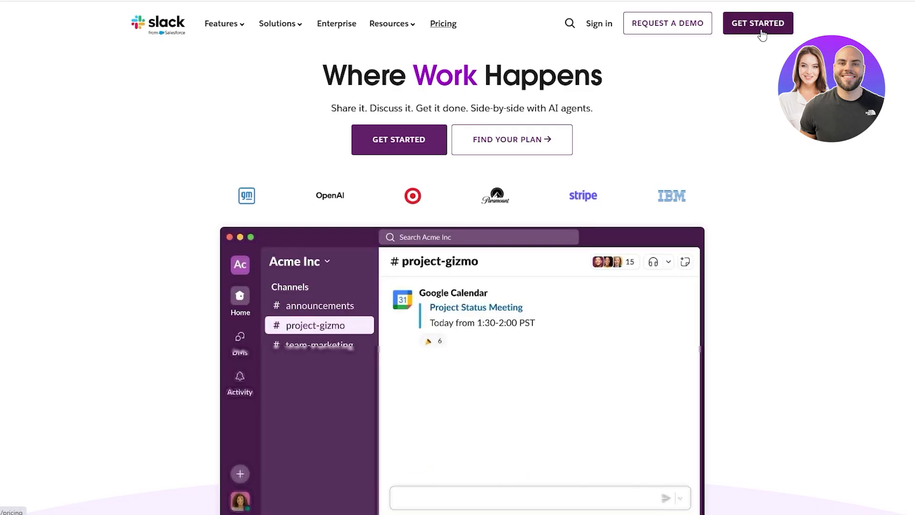
click(420, 143)
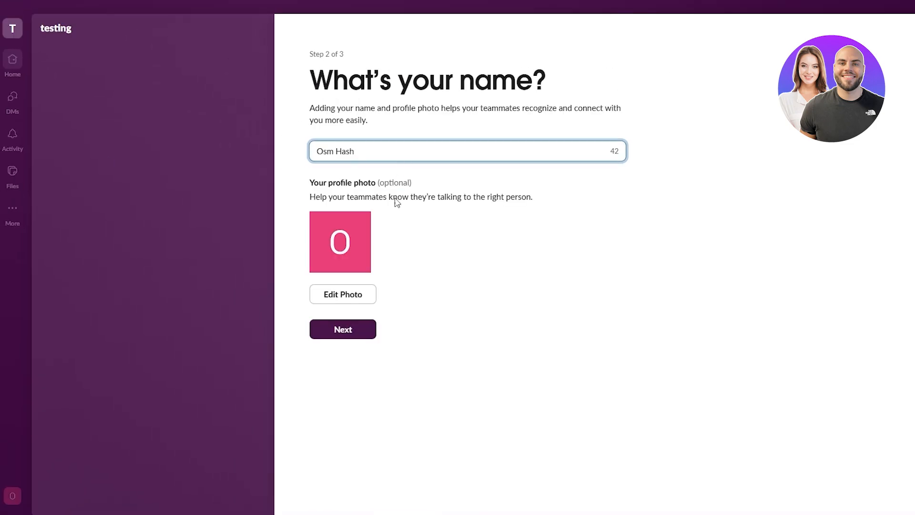
Get past the 'testing' workspace name and display name steps, leaving the coworker email empty.
click(394, 245)
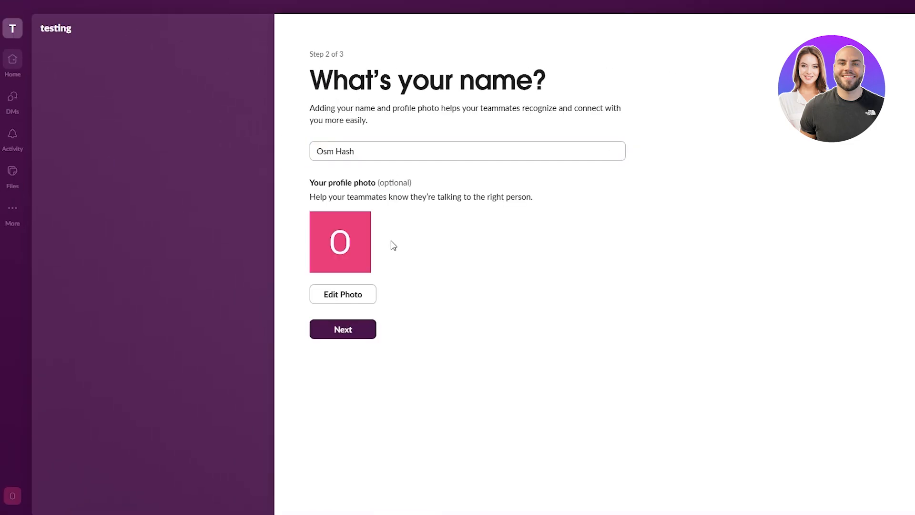
click(360, 336)
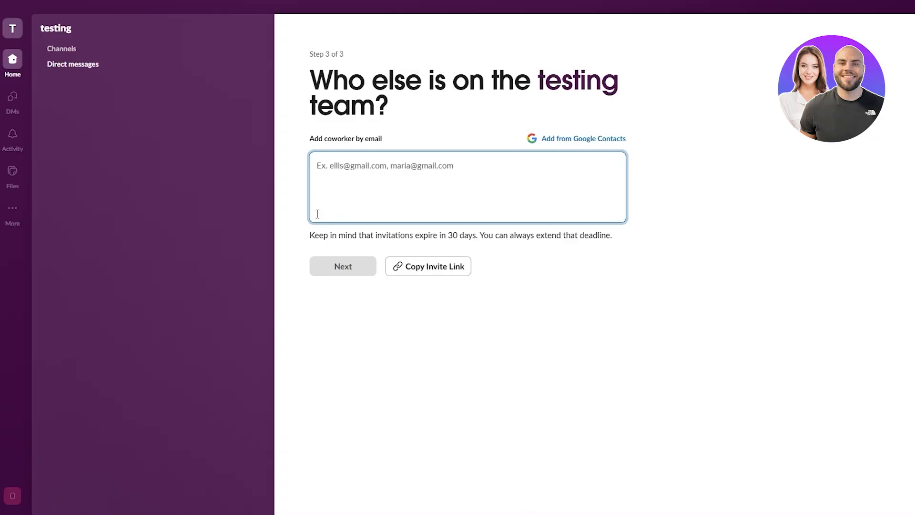
text(adasdasda)
key(ctrl+a)
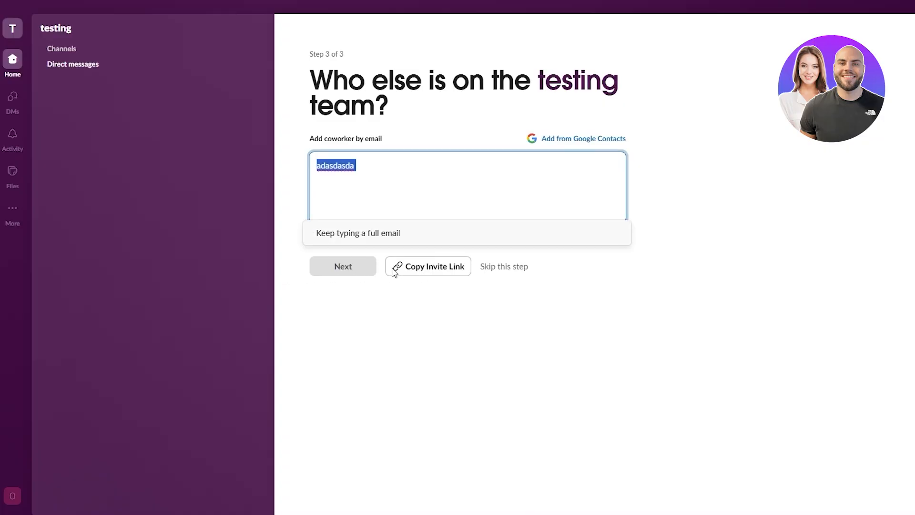
key(BackSpace)
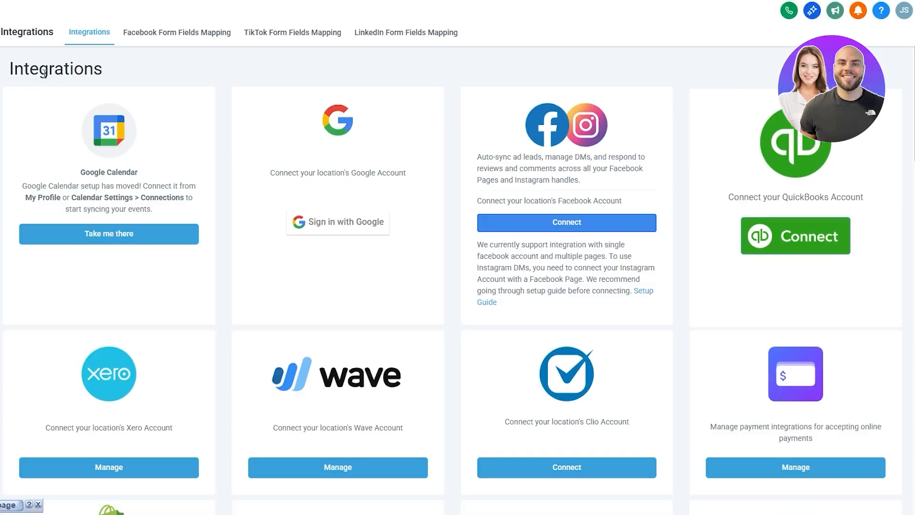
Scroll the Integrations page down to the Slack card and start its connection.
drag(19, 71, 74, 70)
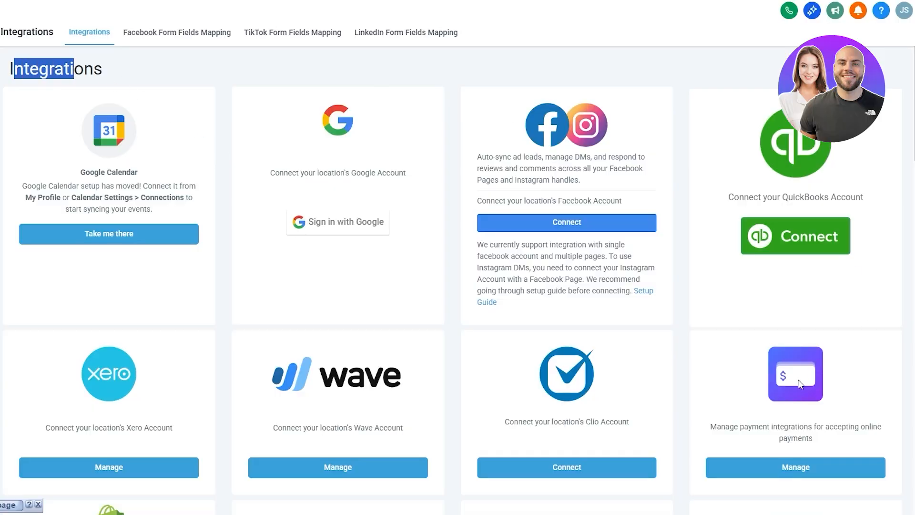
scroll(372, 296, down, 8)
scroll(198, 305, up, 6)
scroll(118, 343, down, 5)
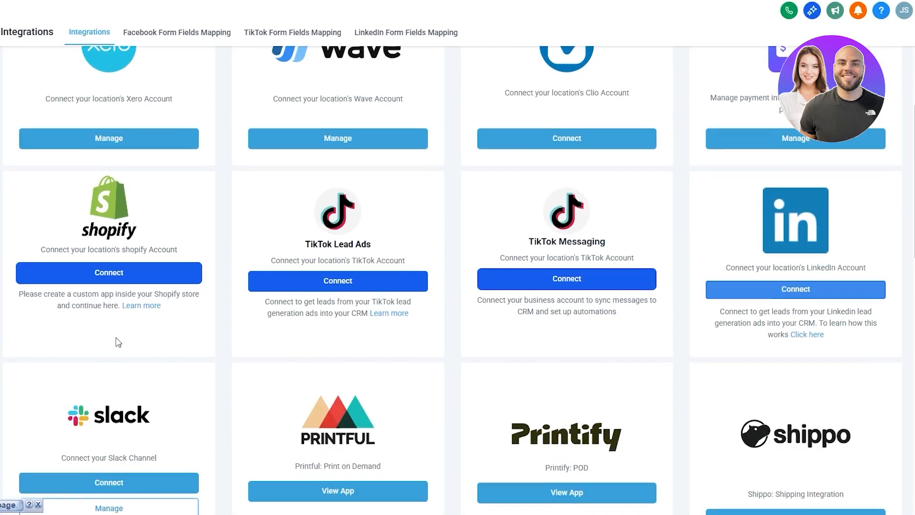
scroll(118, 343, down, 3)
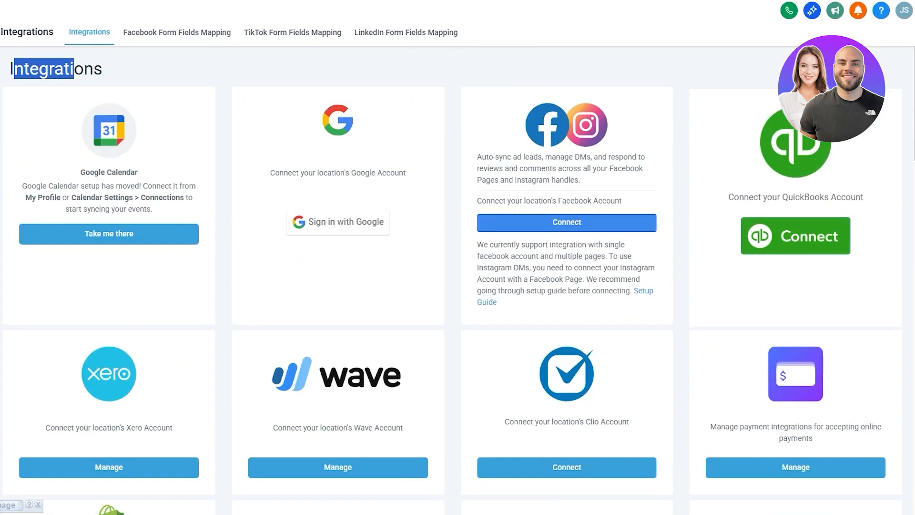
click(29, 74)
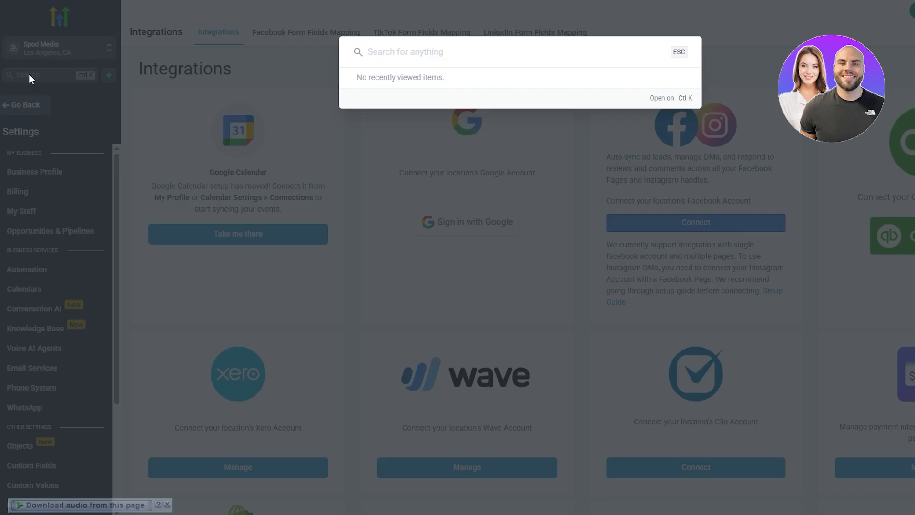
click(218, 57)
scroll(316, 312, down, 10)
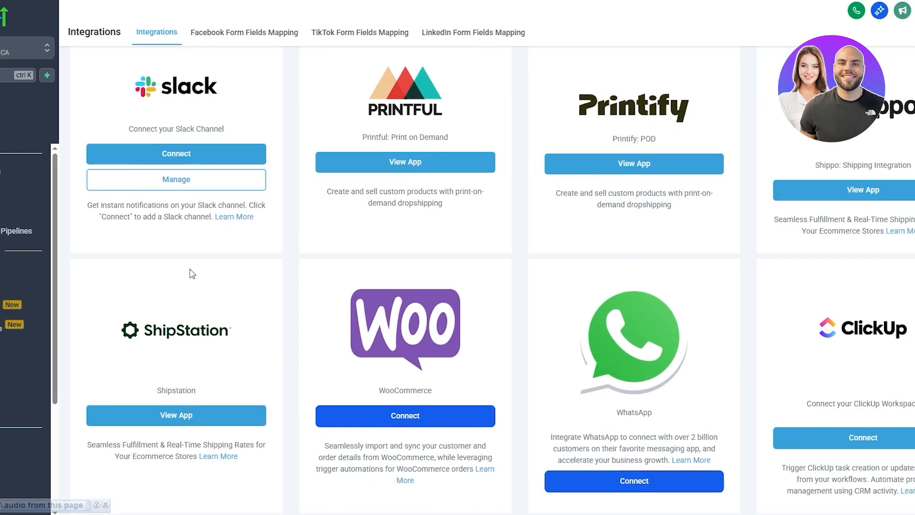
click(162, 159)
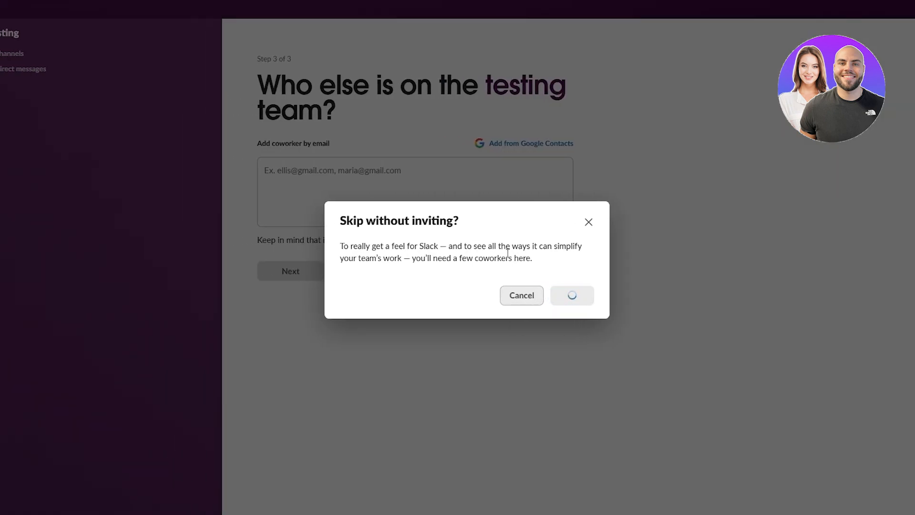
Cancel skipping the invite, pick the testing workspace, and allow LeadConnector access.
click(589, 222)
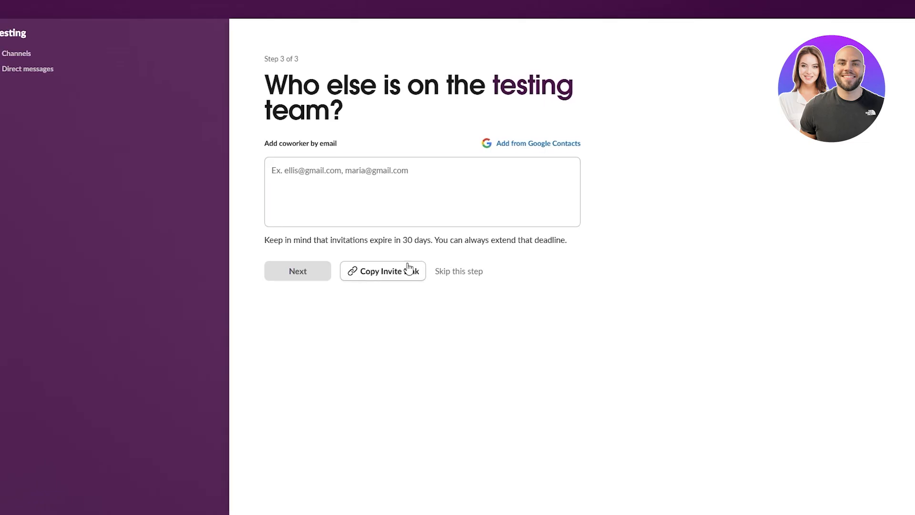
click(347, 193)
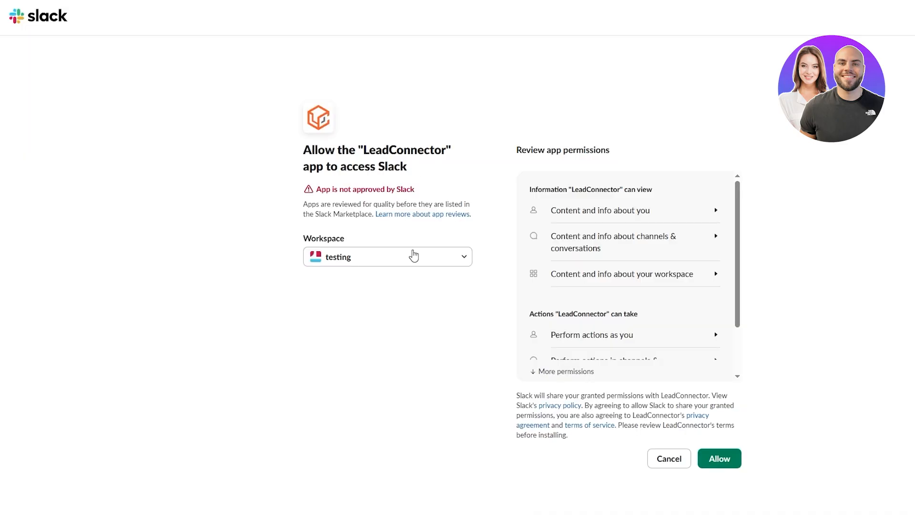
click(301, 258)
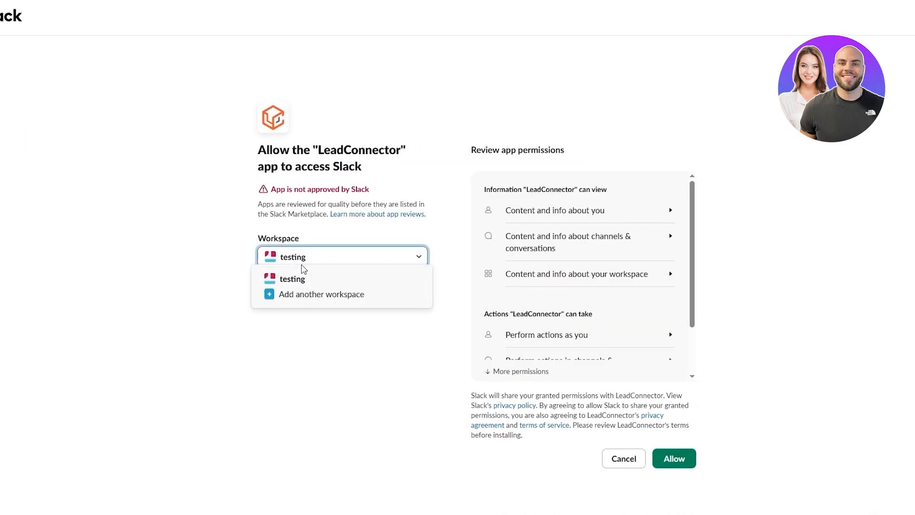
click(300, 280)
scroll(572, 288, down, 2)
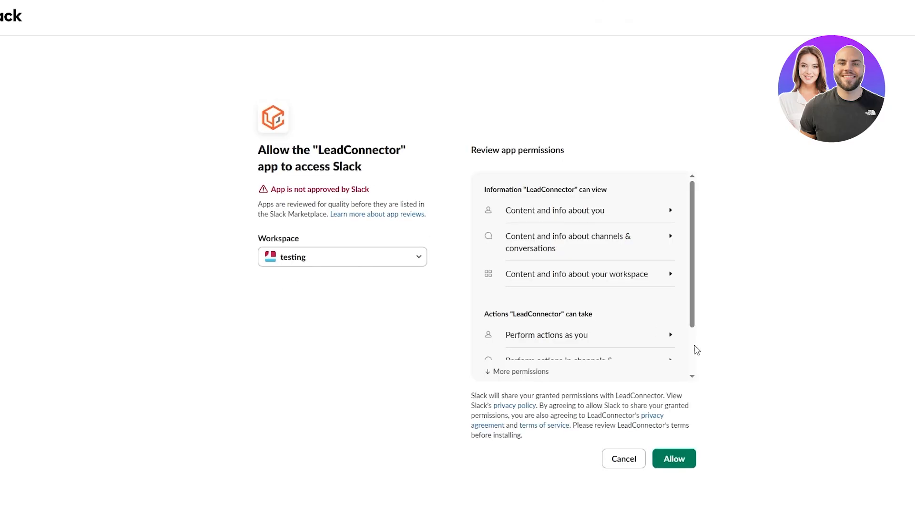
scroll(694, 348, down, 3)
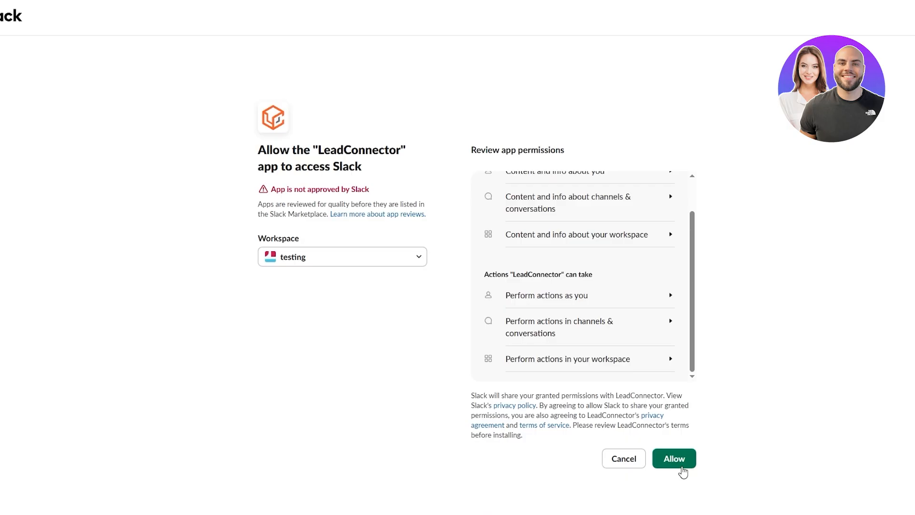
click(676, 465)
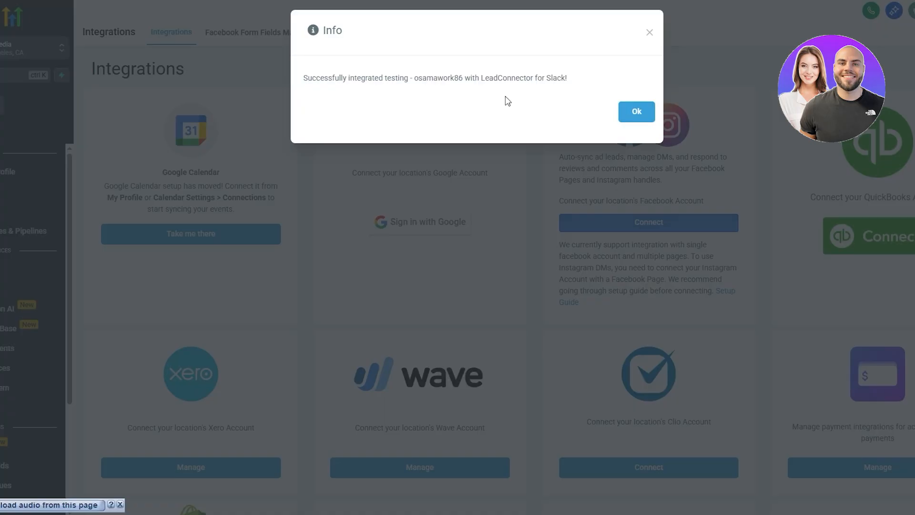
Dismiss the Slack integration success message.
drag(308, 78, 377, 78)
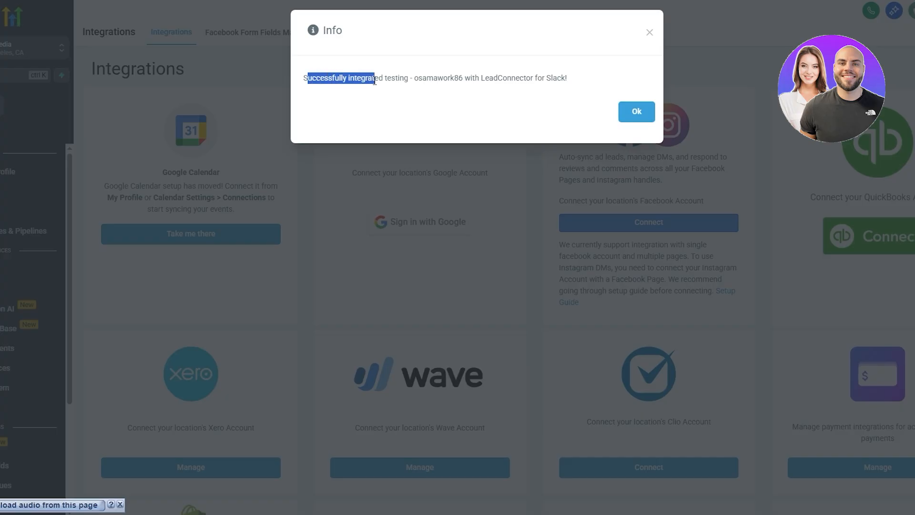
click(624, 111)
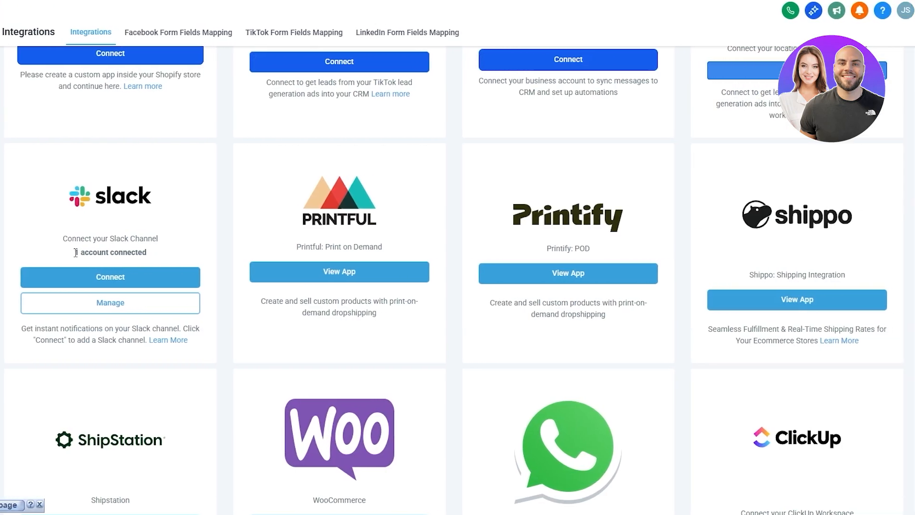
drag(75, 253, 135, 252)
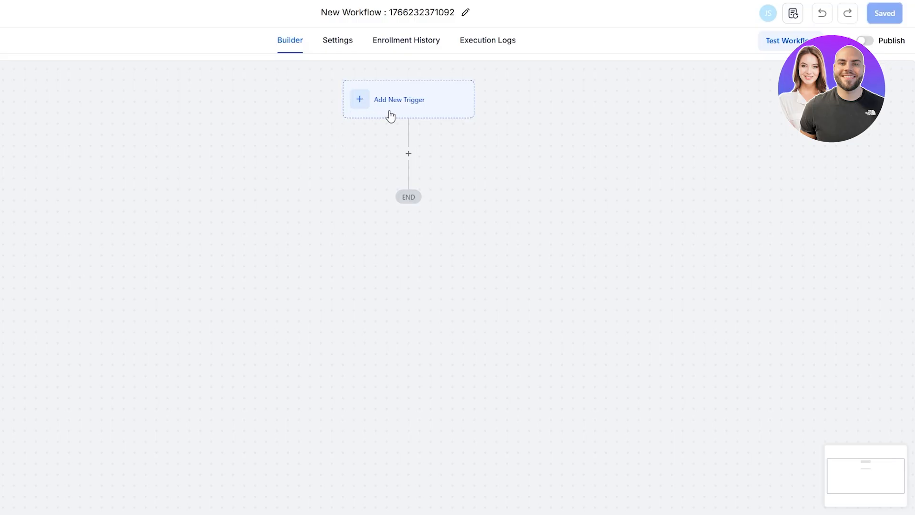
Choose Task Added as the workflow trigger and save it.
click(390, 115)
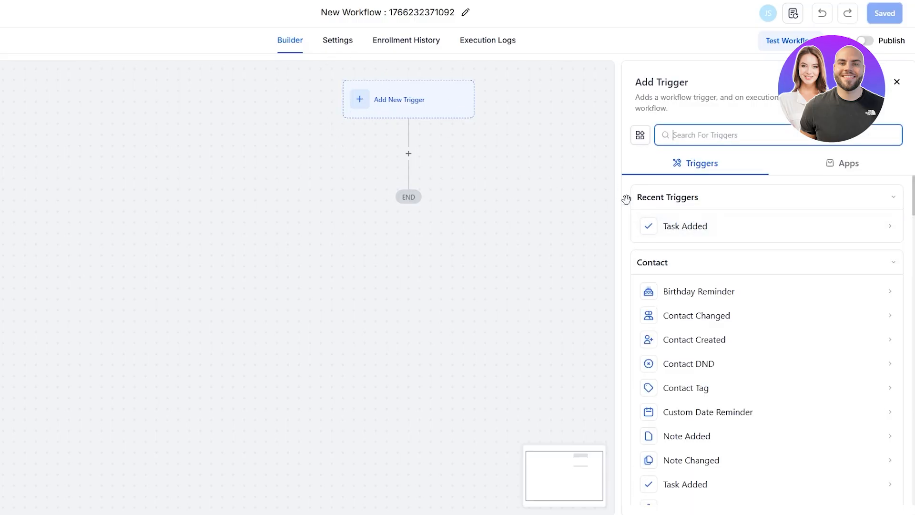
scroll(680, 276, down, 5)
scroll(680, 281, up, 1)
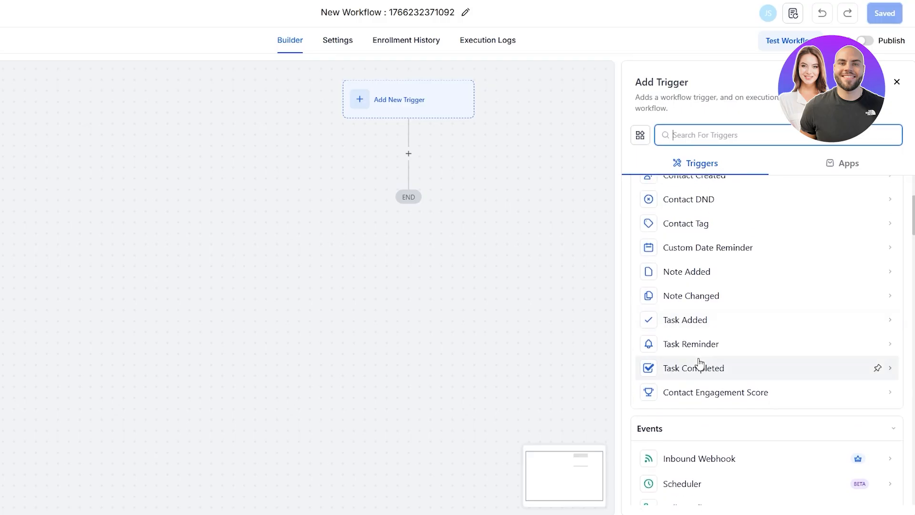
click(681, 322)
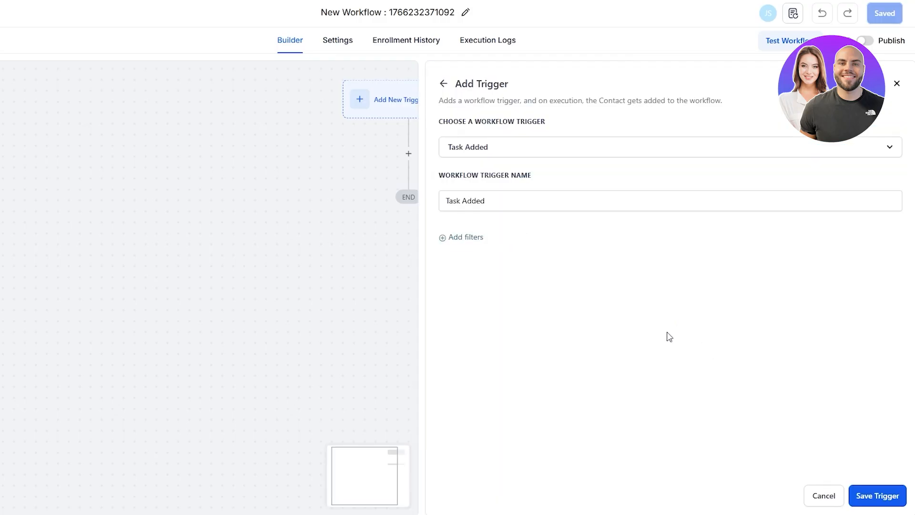
click(877, 496)
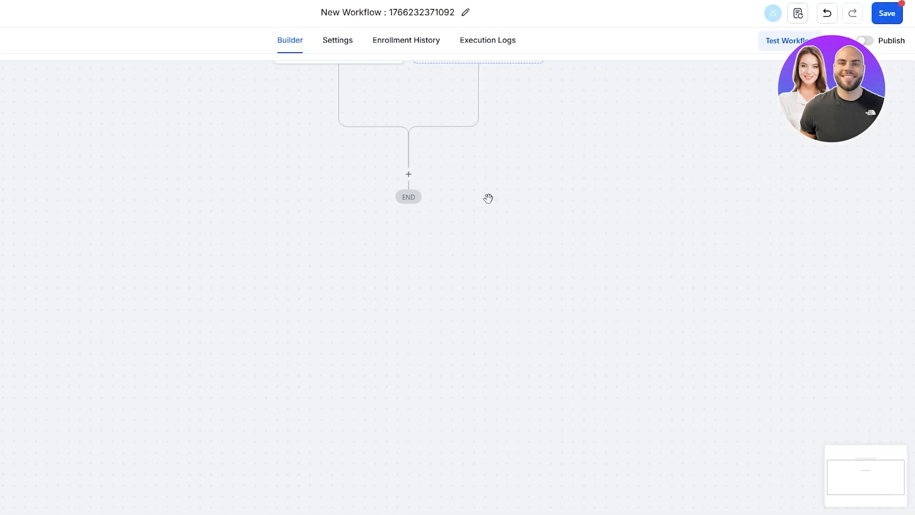
scroll(496, 176, up, 2)
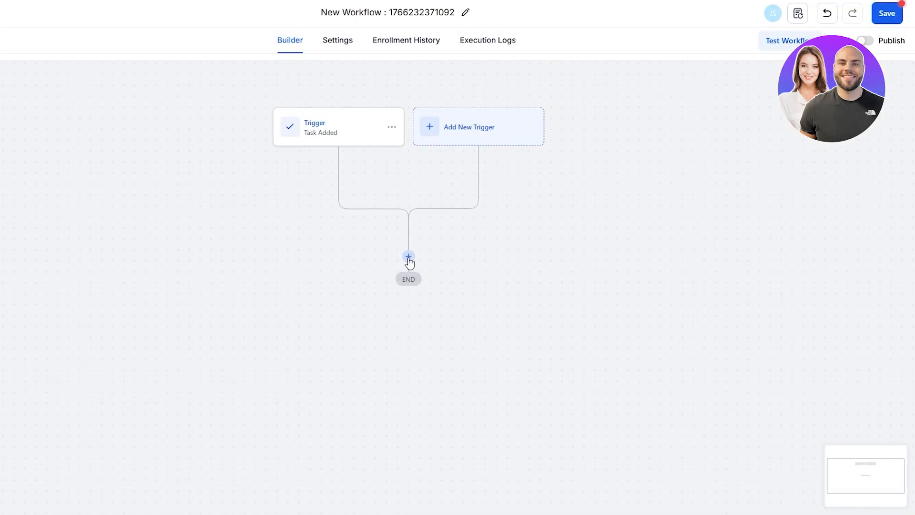
Add a Slack notification action using the connected testing workspace account.
click(409, 258)
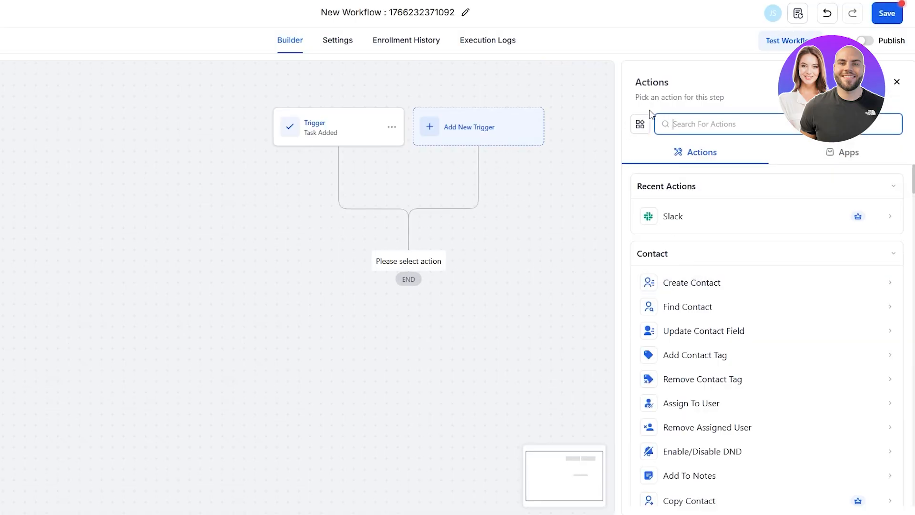
click(726, 223)
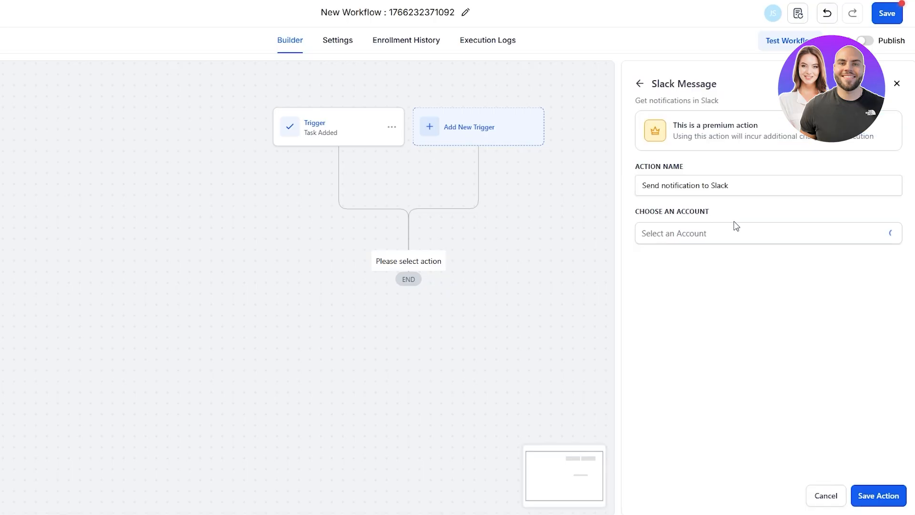
drag(659, 188, 707, 191)
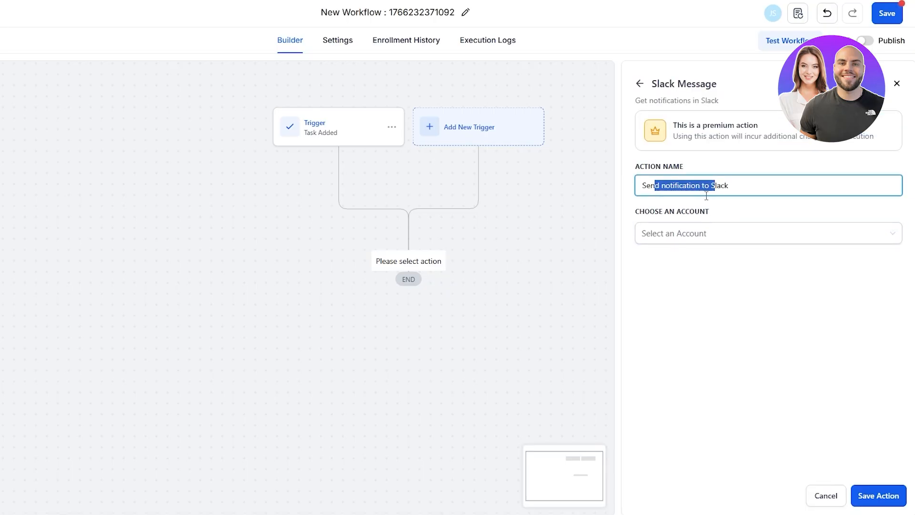
click(684, 236)
click(694, 259)
click(662, 185)
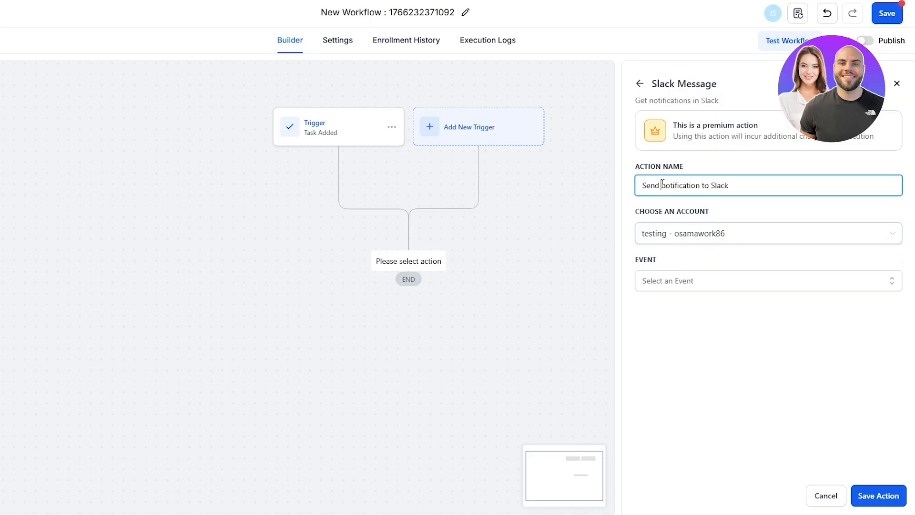
click(707, 331)
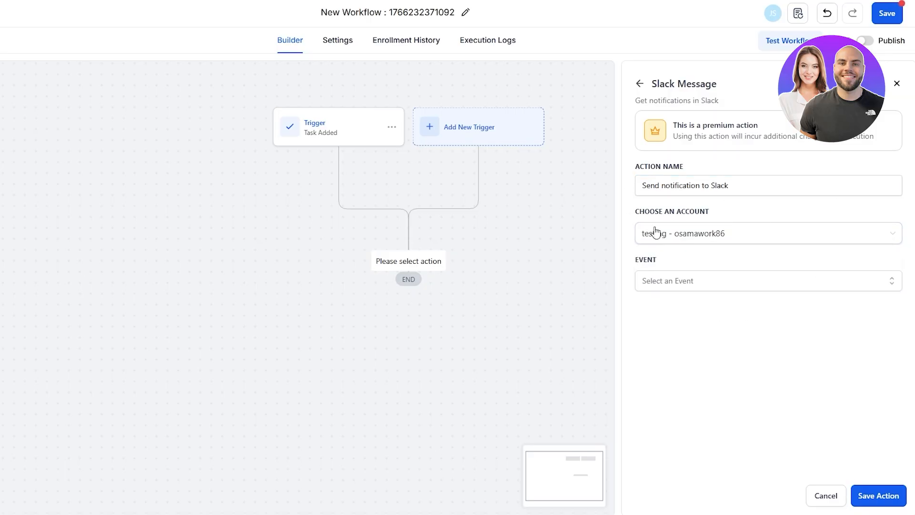
Direct-message the chosen Slack user 'A New Task Was Added' and save the action.
click(658, 289)
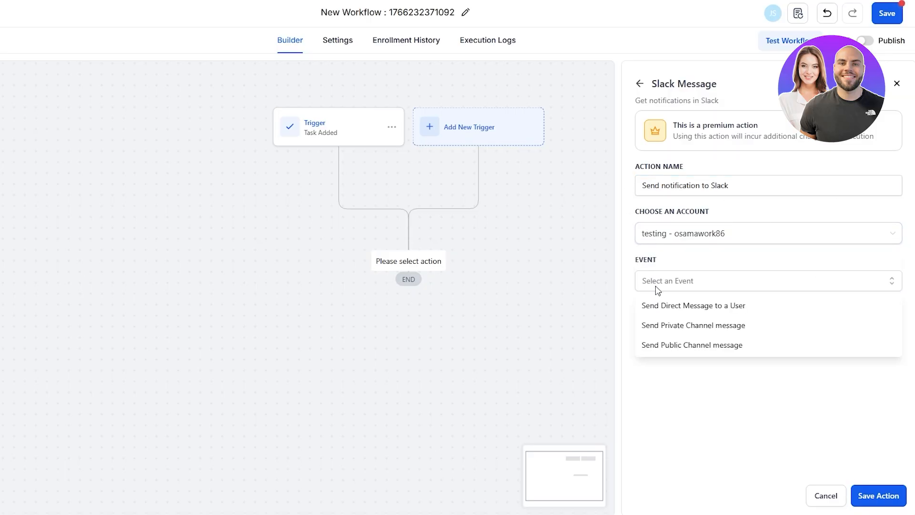
click(684, 305)
click(674, 334)
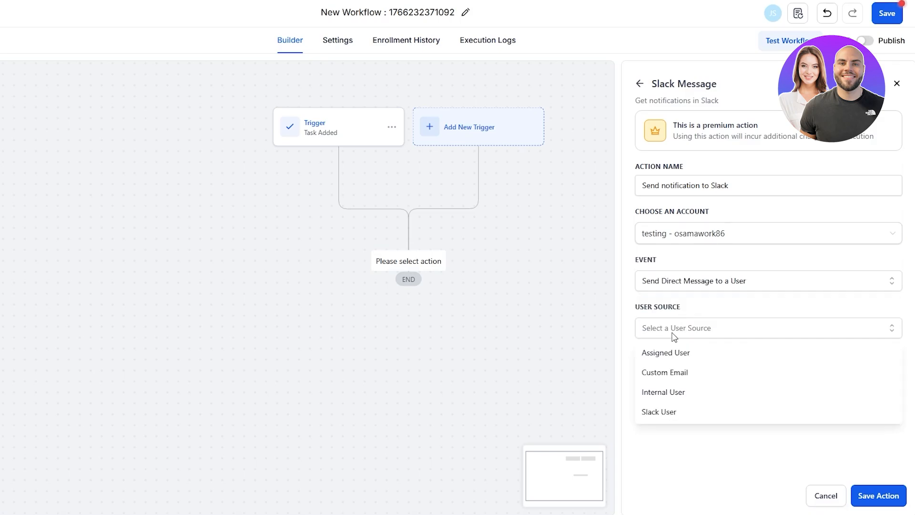
click(680, 410)
click(677, 381)
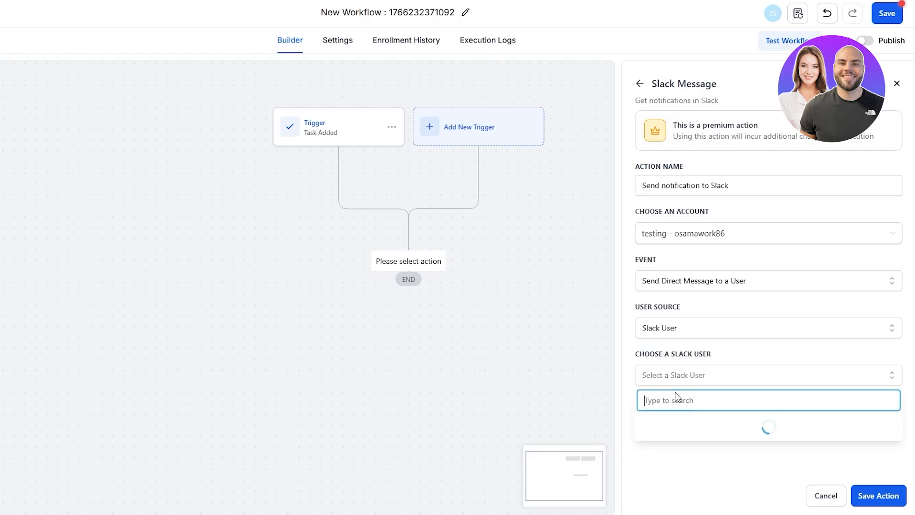
click(661, 450)
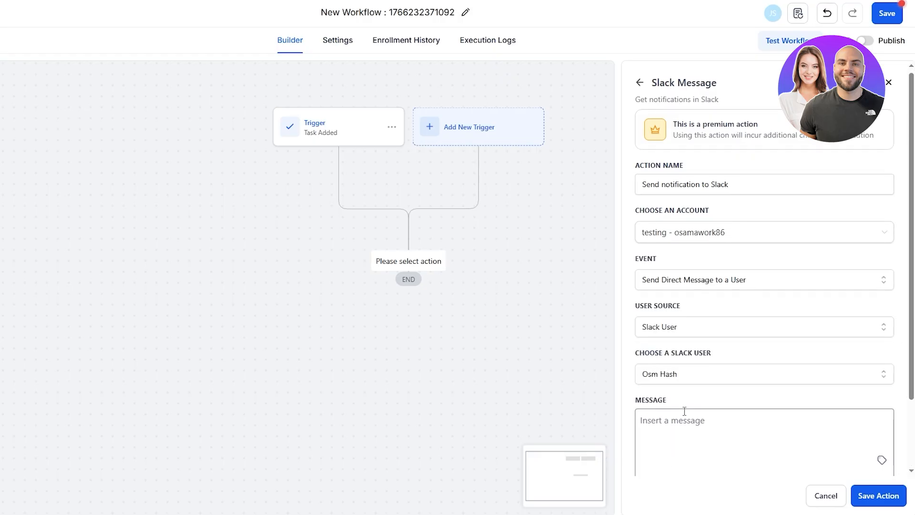
scroll(665, 429, down, 2)
click(671, 347)
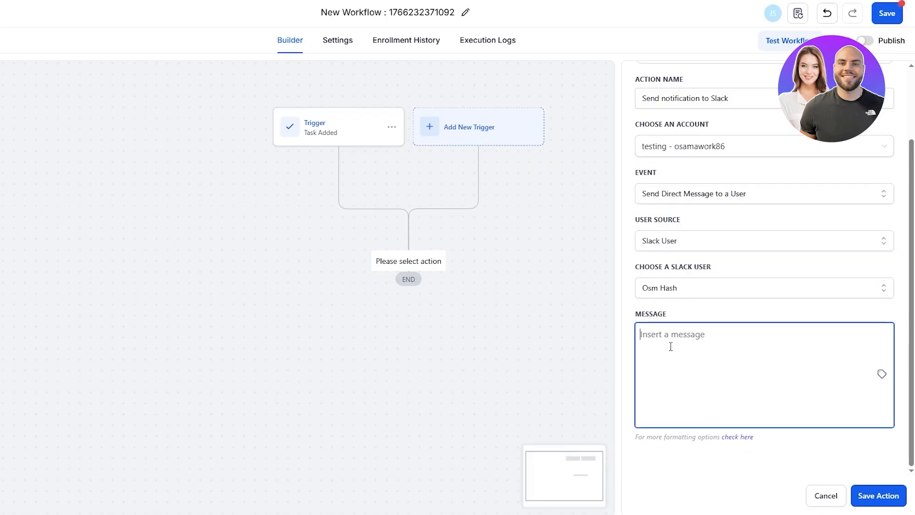
text(A New Task Was Added)
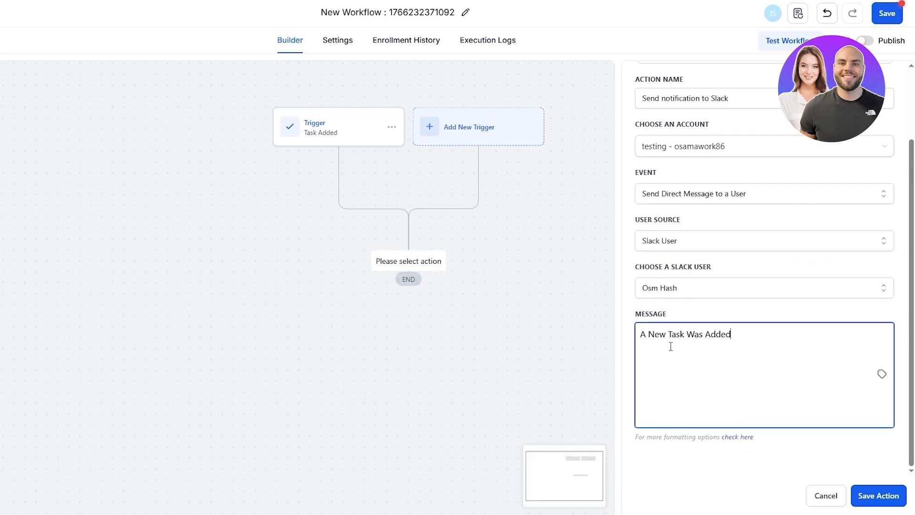
click(870, 507)
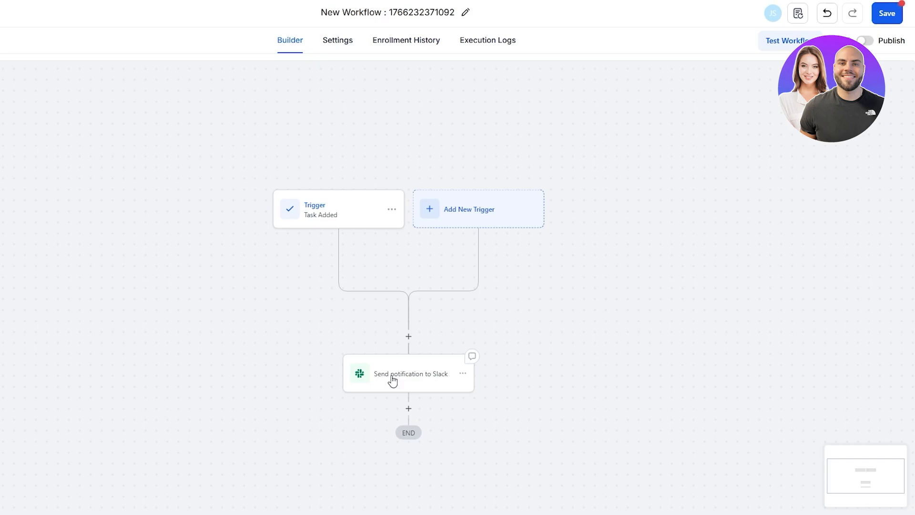
Try the workflow test, find no contacts available, then go to the Contacts page.
click(788, 48)
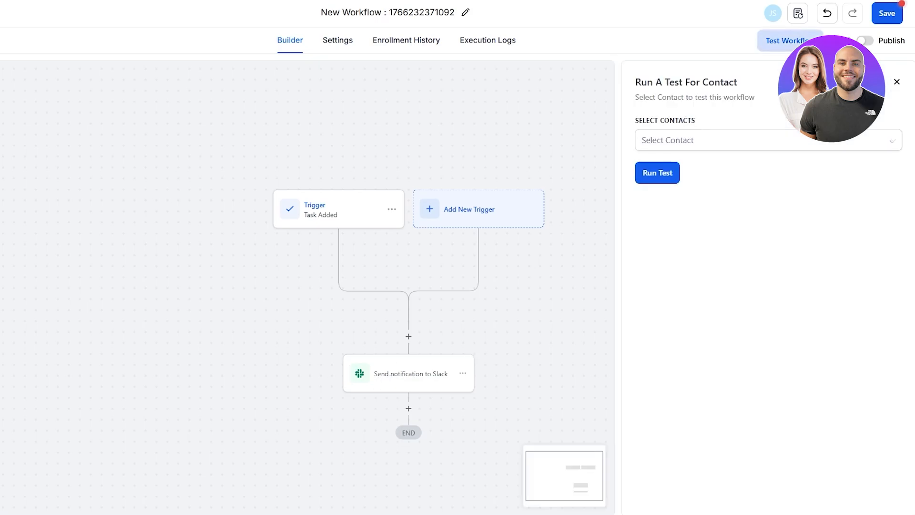
click(658, 146)
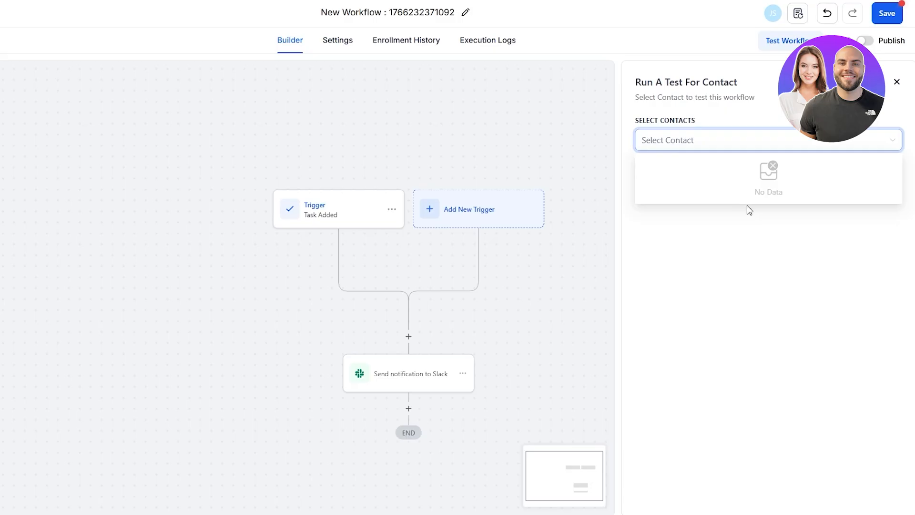
click(747, 222)
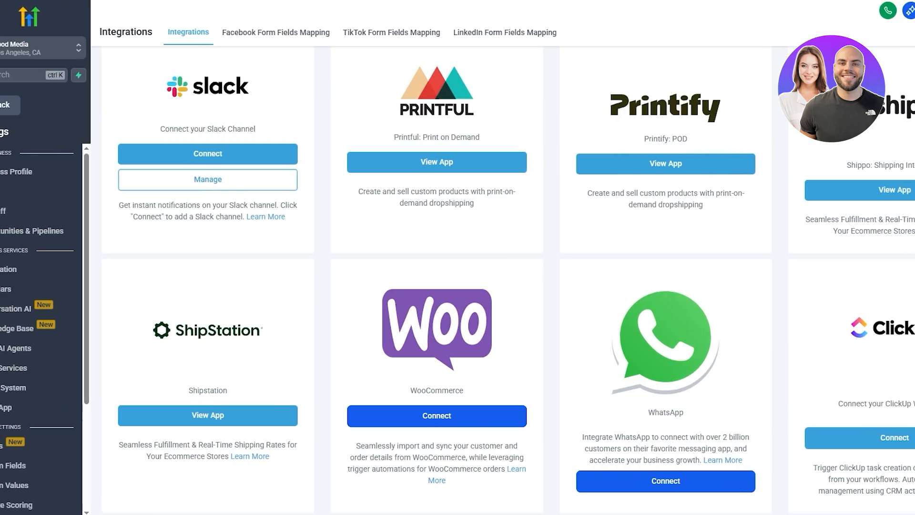
click(16, 111)
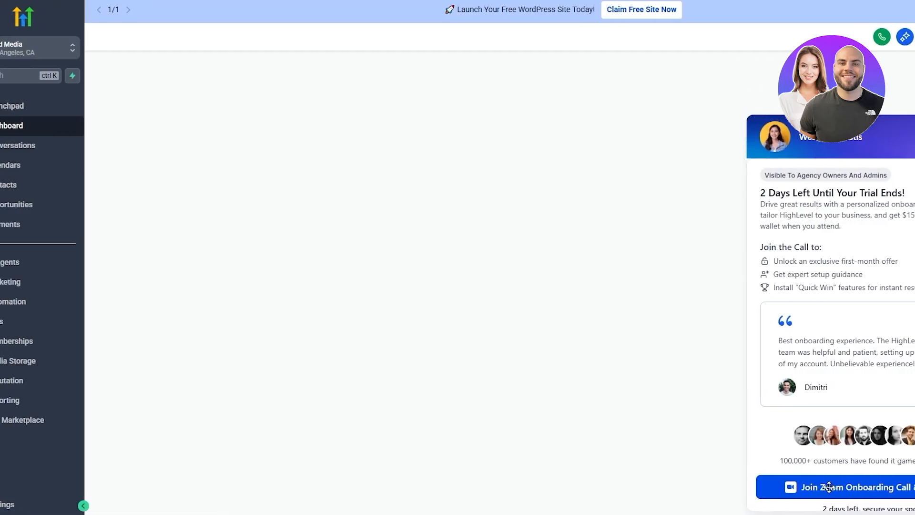
click(33, 185)
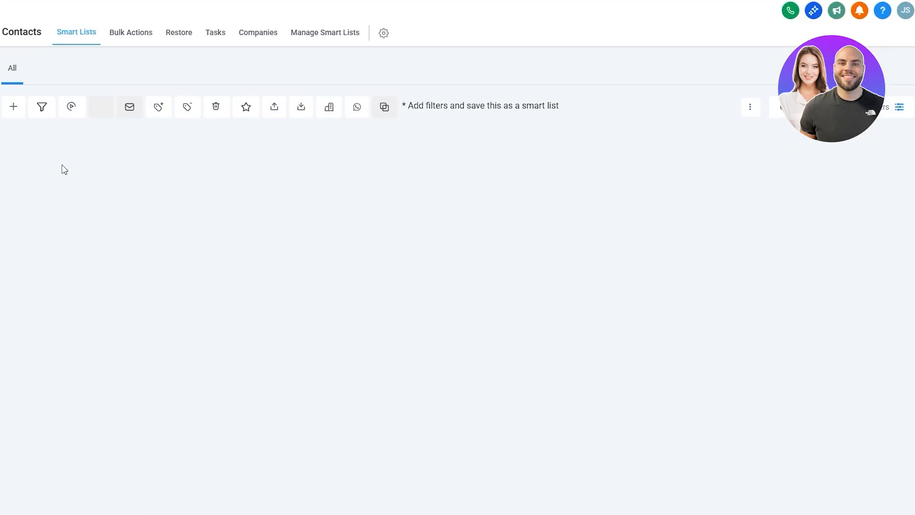
Add a contact with first and last name, autofilled email and Mobile phone, Customer type, GMT-12:00 time zone.
click(15, 113)
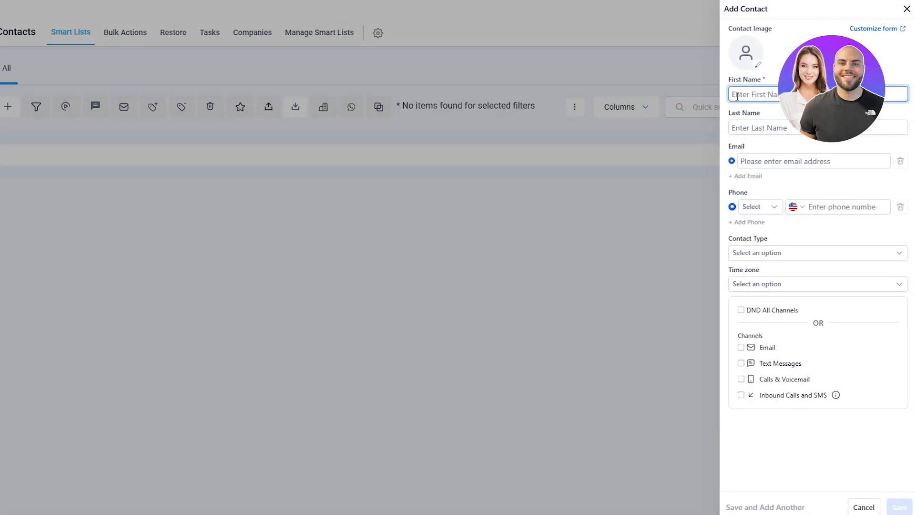
click(749, 128)
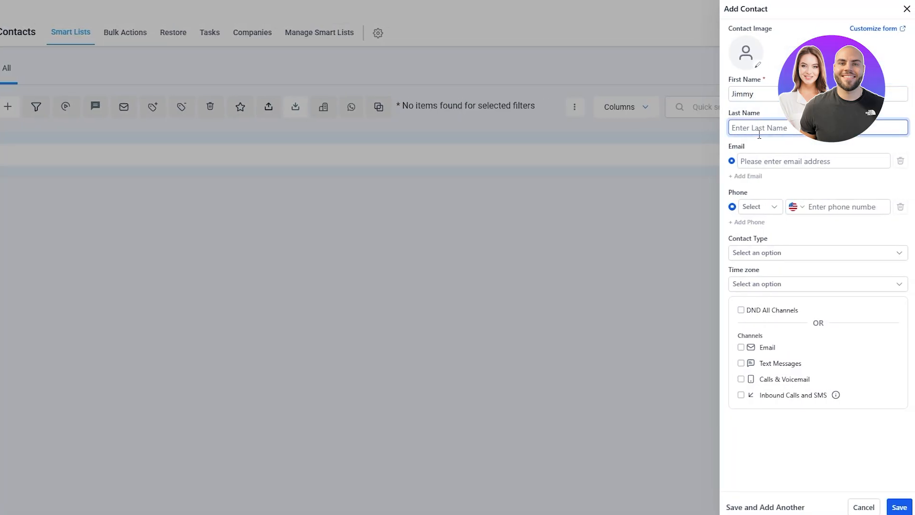
click(756, 160)
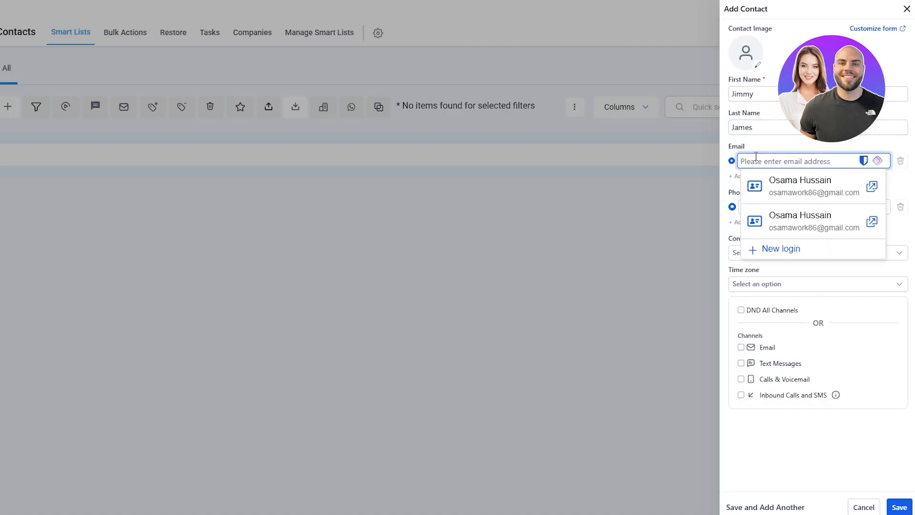
click(783, 171)
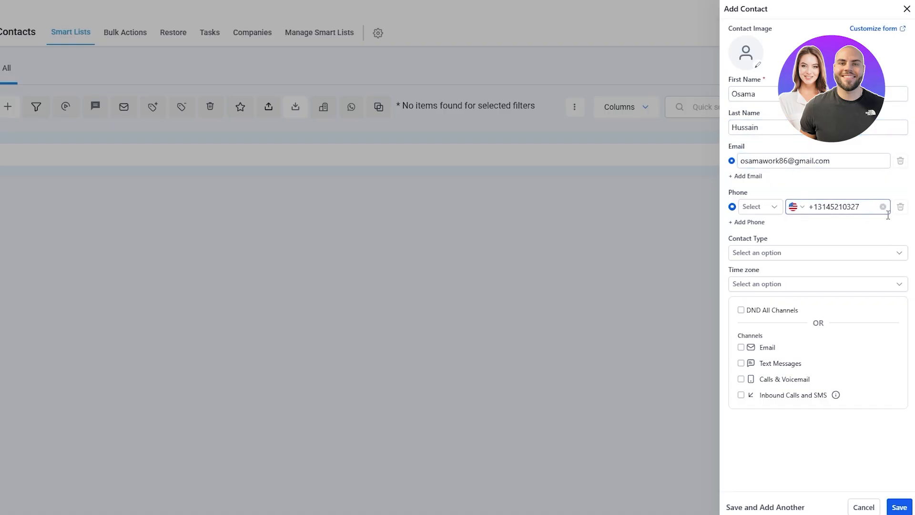
click(799, 253)
click(773, 286)
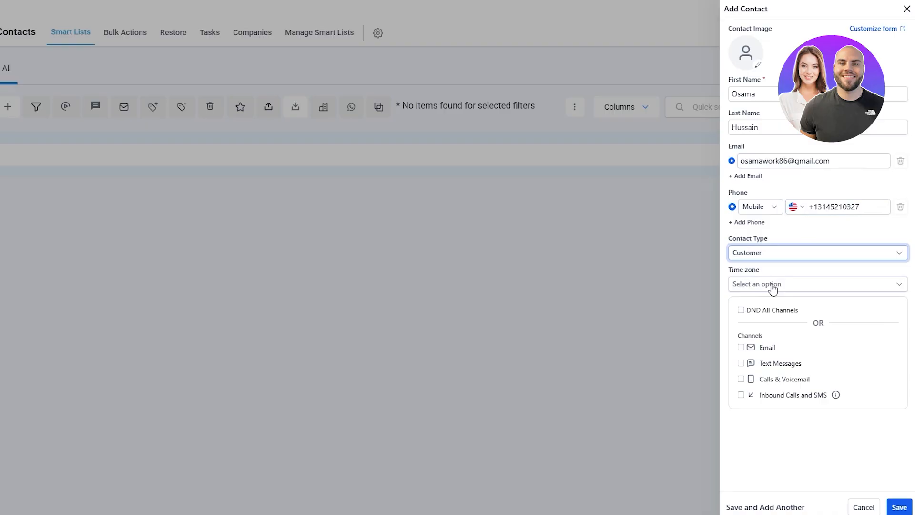
click(773, 285)
click(748, 303)
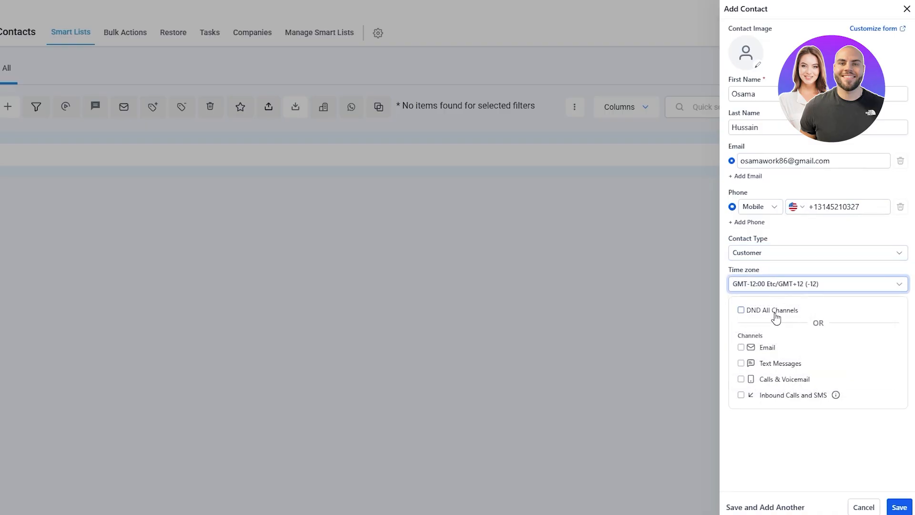
click(899, 508)
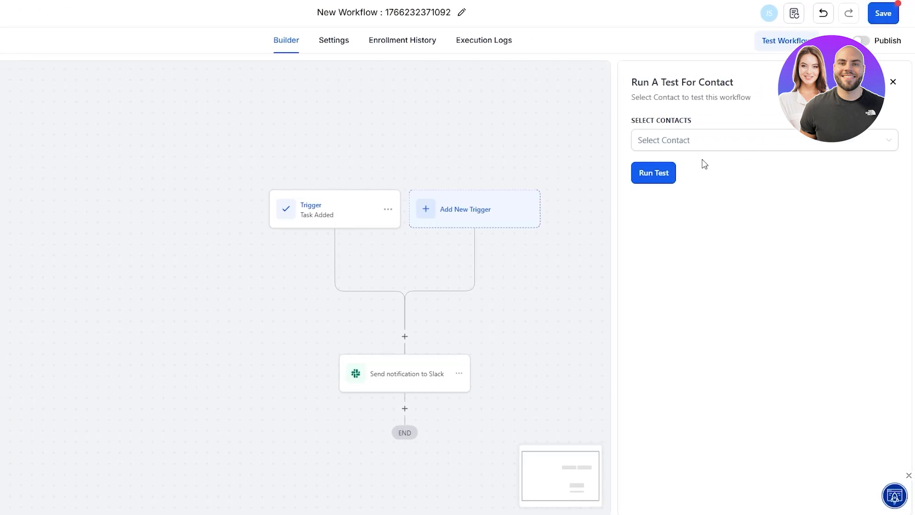
Reopen the test panel, select the new contact, and run the workflow test.
click(702, 143)
click(742, 229)
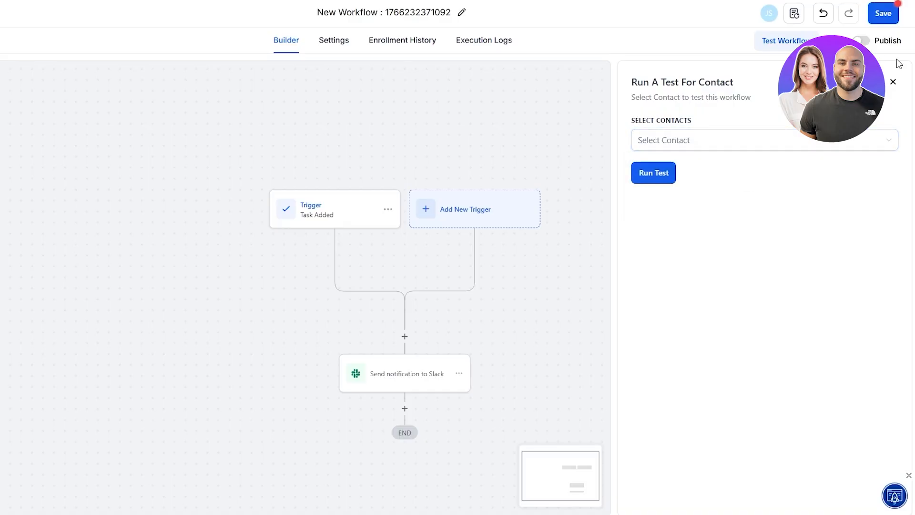
click(893, 83)
click(780, 44)
click(705, 148)
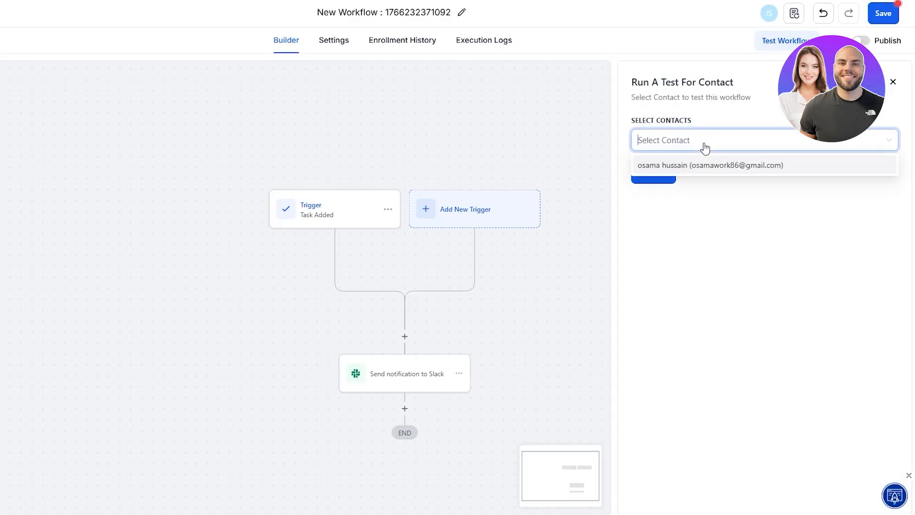
click(703, 168)
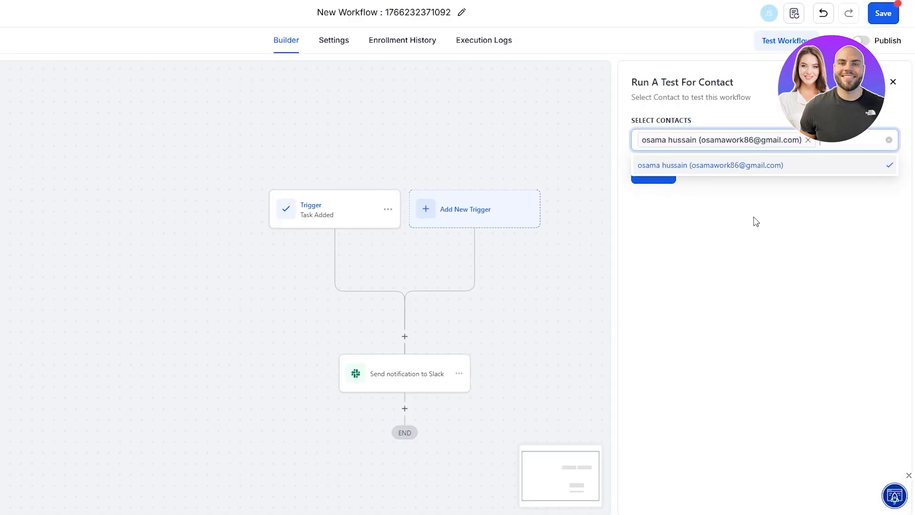
click(782, 266)
click(670, 173)
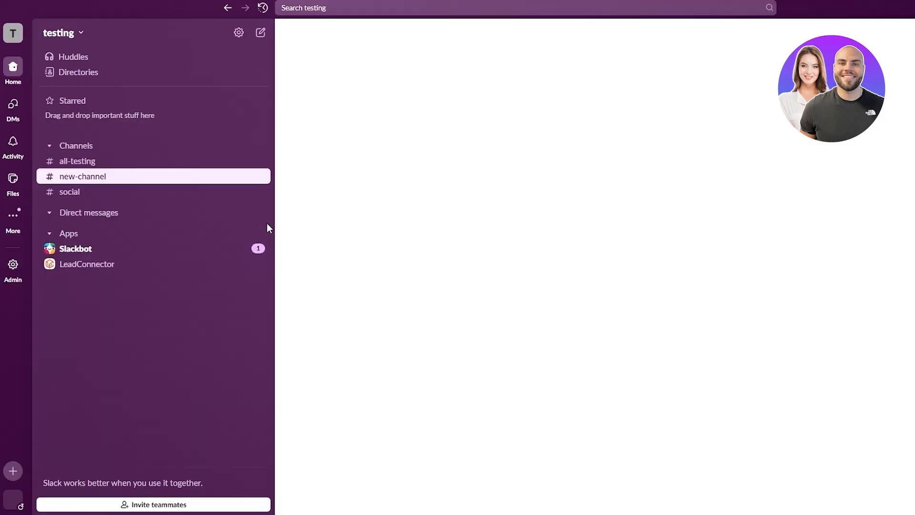
Check Slackbot and direct messages for the notification, then close the holiday status prompt.
click(124, 250)
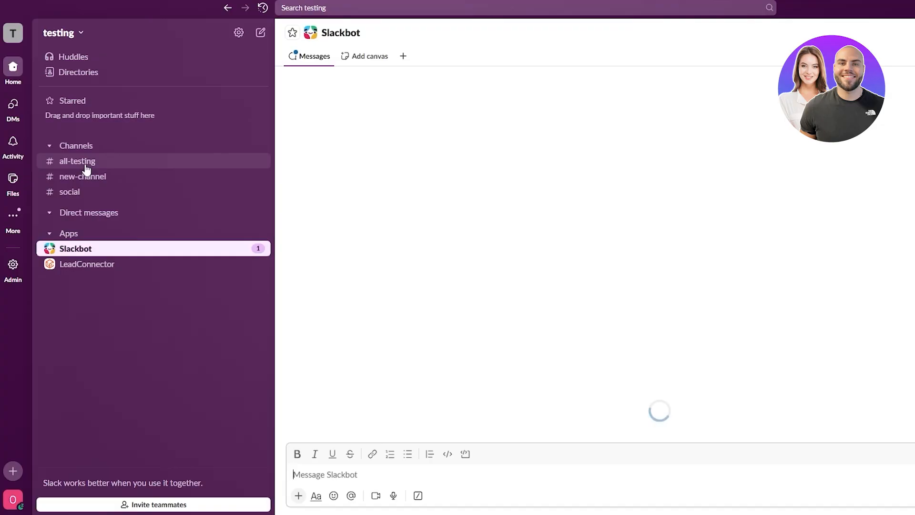
click(13, 105)
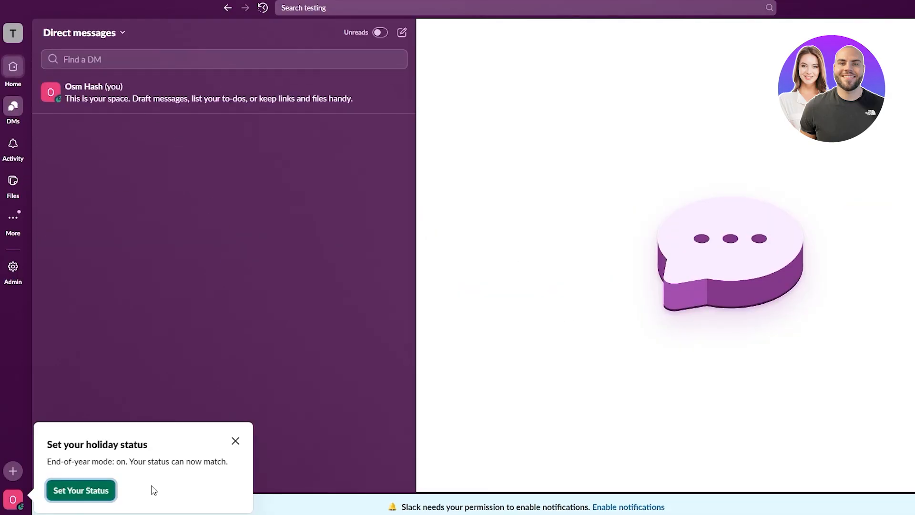
click(235, 441)
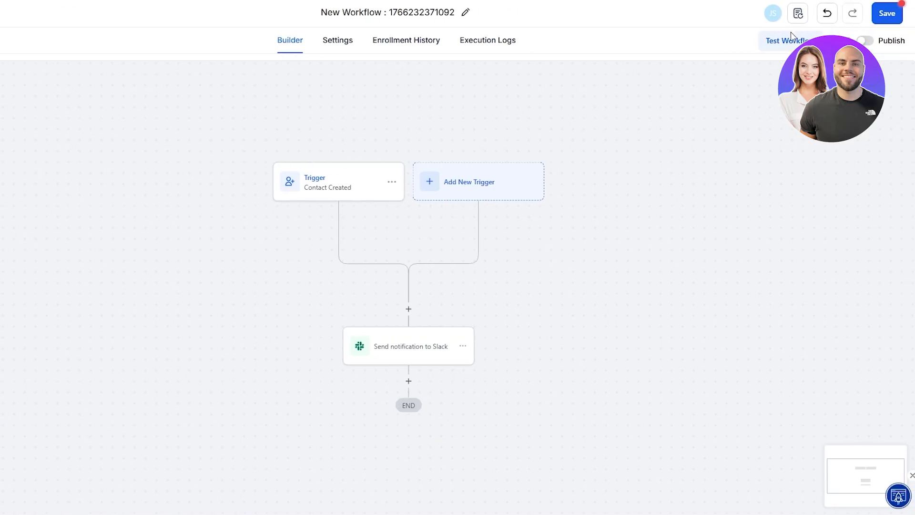
Run the workflow test again on the new contact, then open the Slack notification action.
click(791, 36)
click(672, 145)
click(715, 165)
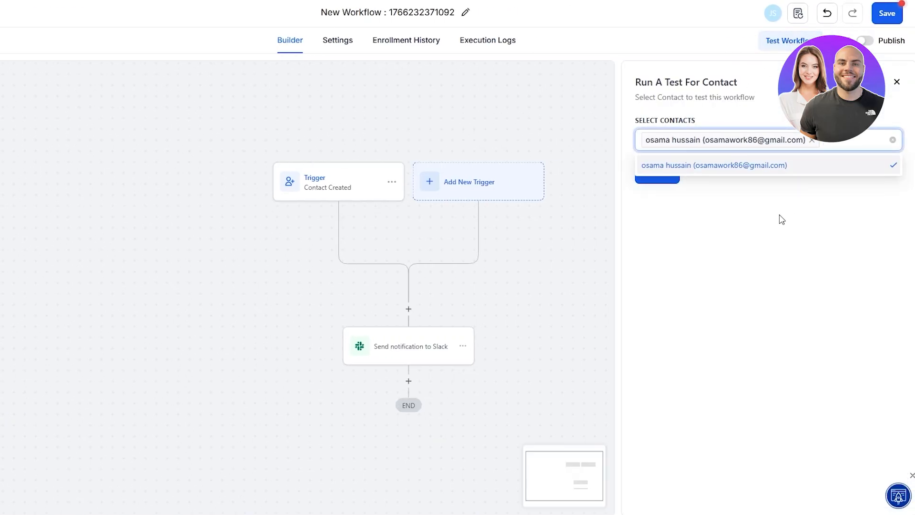
click(685, 200)
click(661, 174)
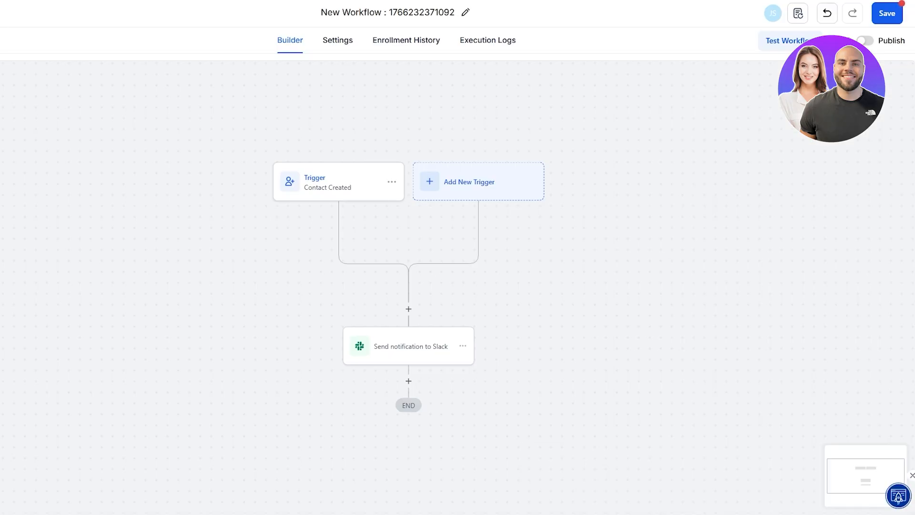
click(401, 362)
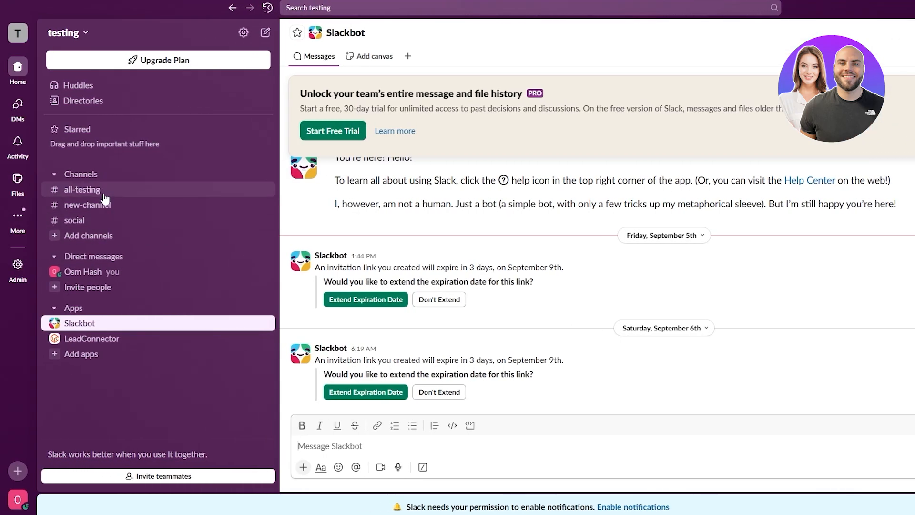
Check the 'A New Task Was Added' message in Slack's #all-testing channel, then return to HighLevel's Workflows list.
click(126, 189)
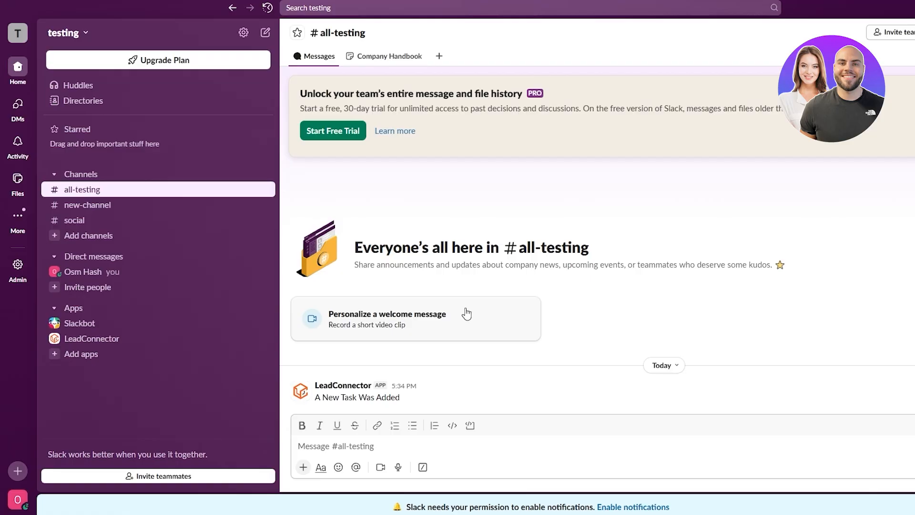
click(333, 396)
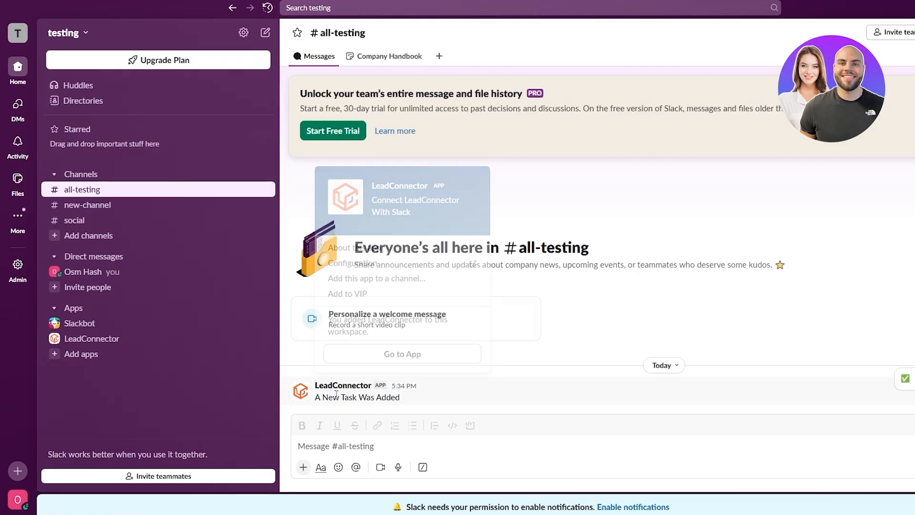
drag(333, 397, 400, 398)
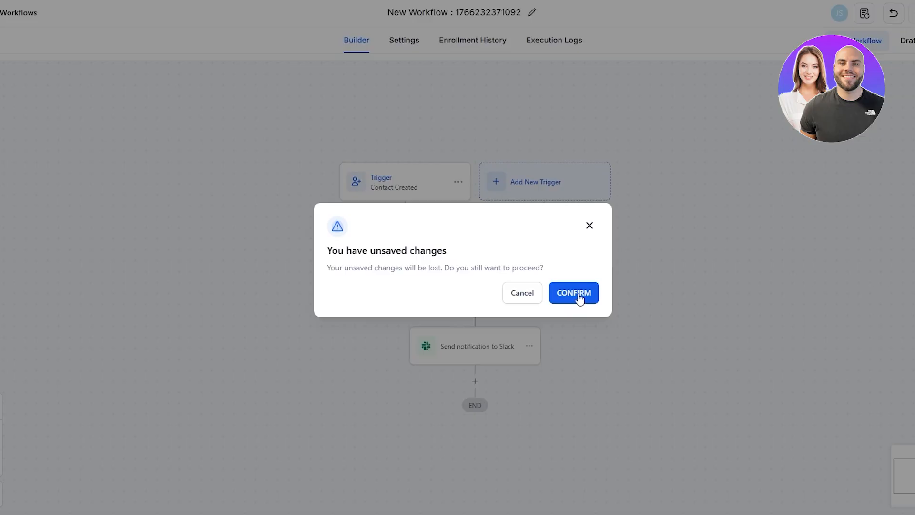
click(507, 293)
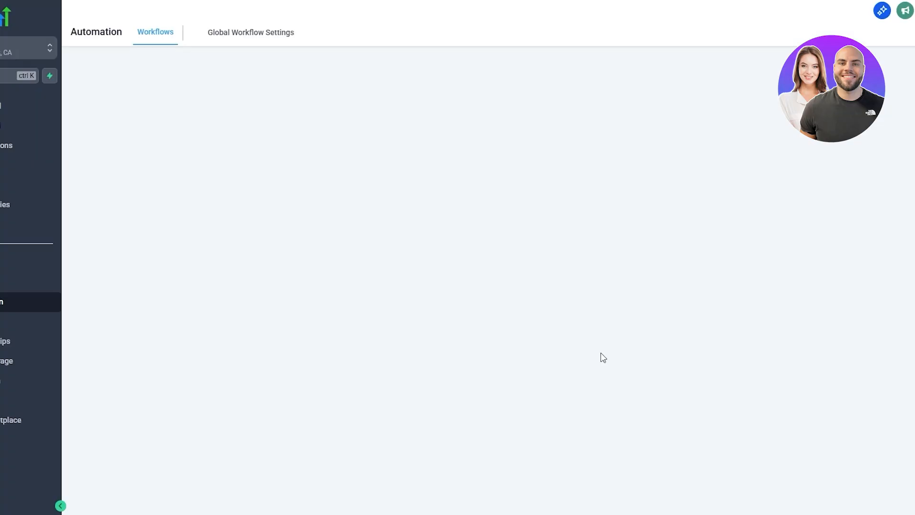